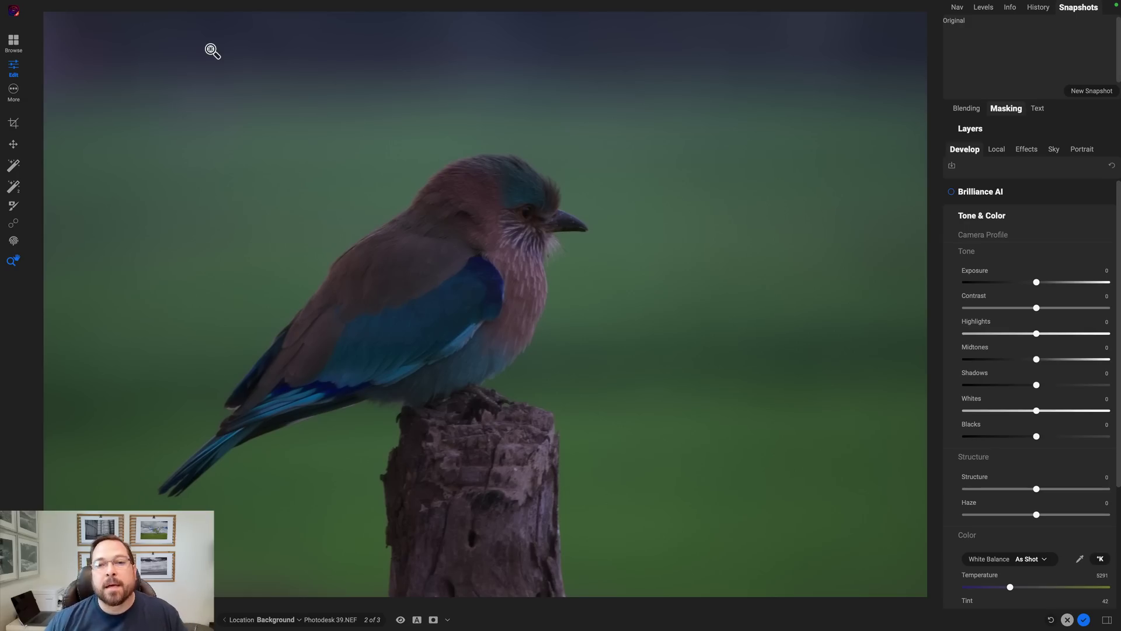
Zoom in on the bird and pan to its head to inspect the feather detail.
{"action": "left_click", "coordinate": [450, 197]}
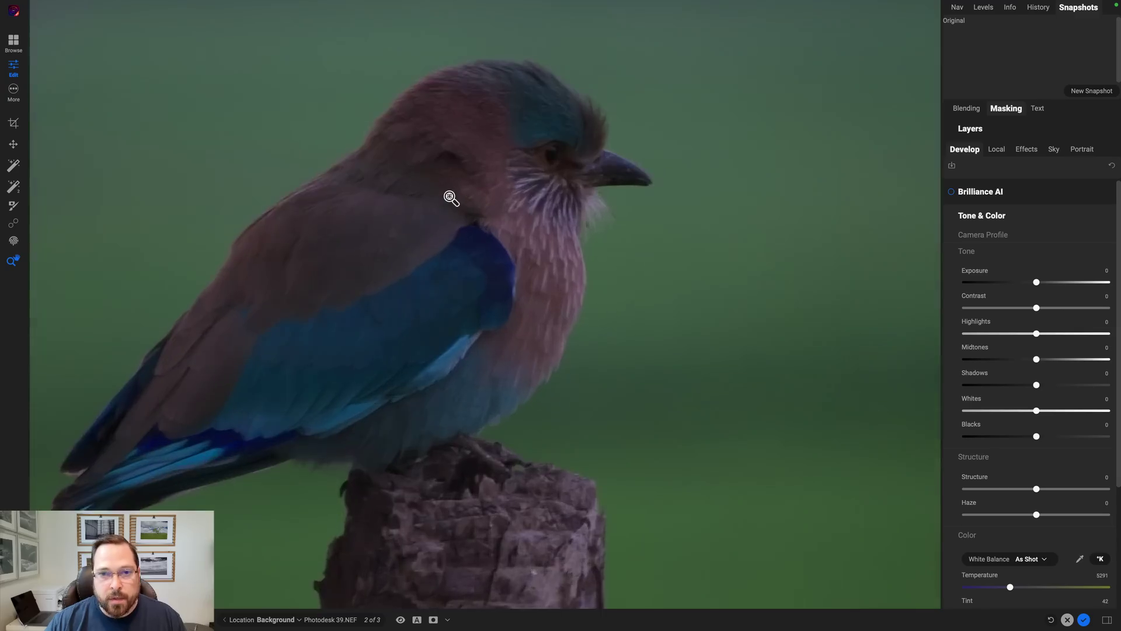
{"action": "left_click_drag", "start_coordinate": [467, 190], "coordinate": [363, 375]}
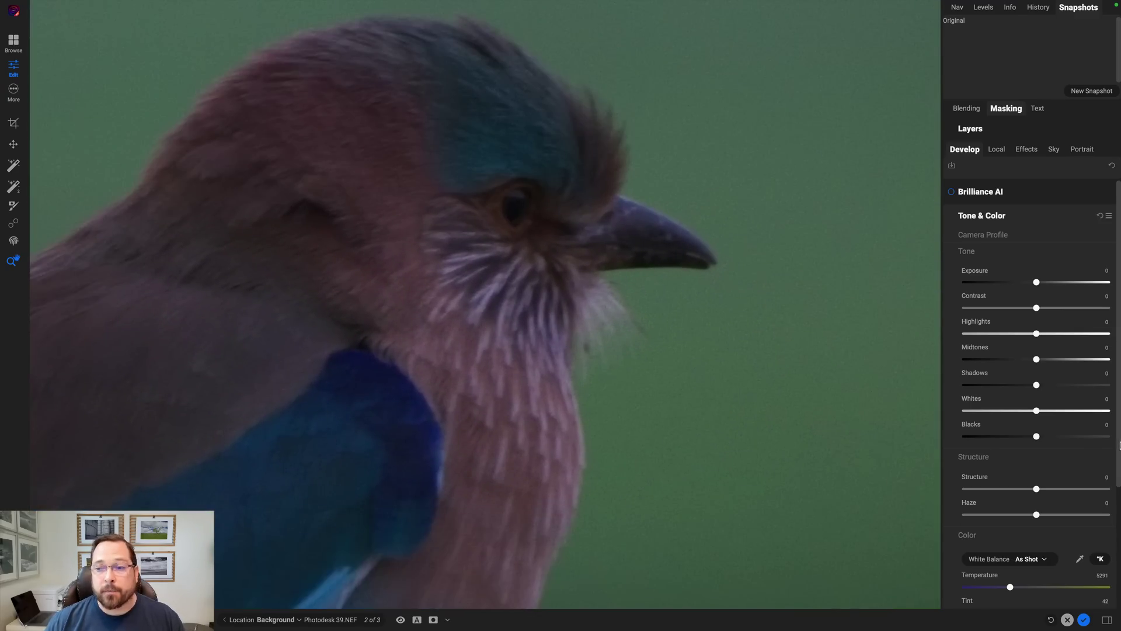
{"action": "scroll", "coordinate": [1074, 446], "scroll_direction": "down", "scroll_amount": 3}
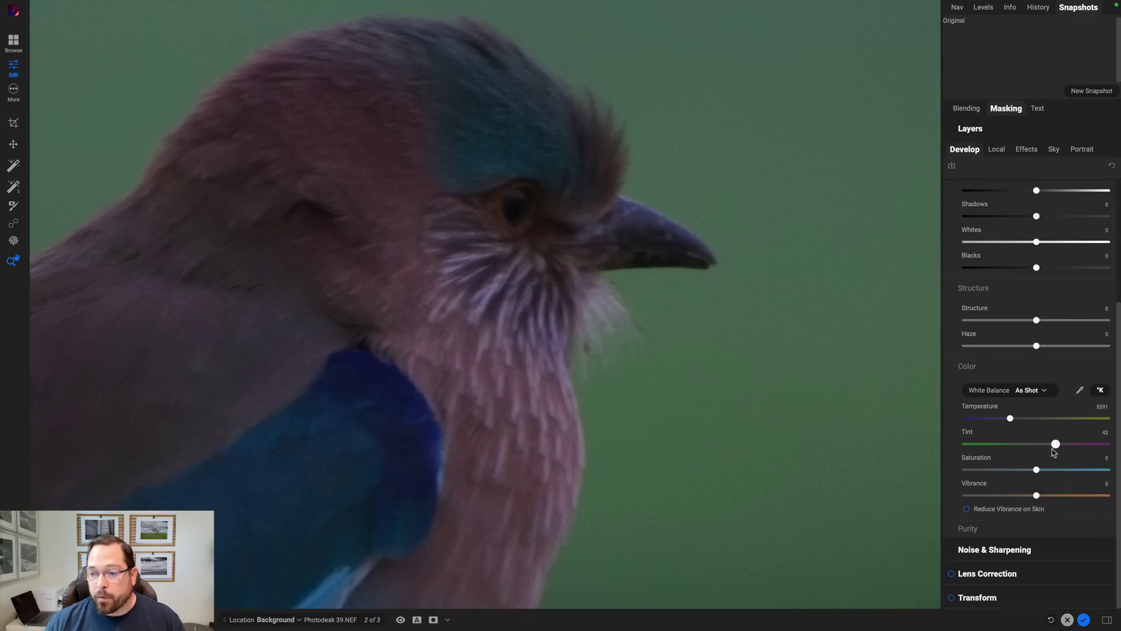
Apply NoNoise AI with Tack Sharp AI (Both) to the bird photo, then fit to screen.
{"action": "left_click", "coordinate": [1007, 550]}
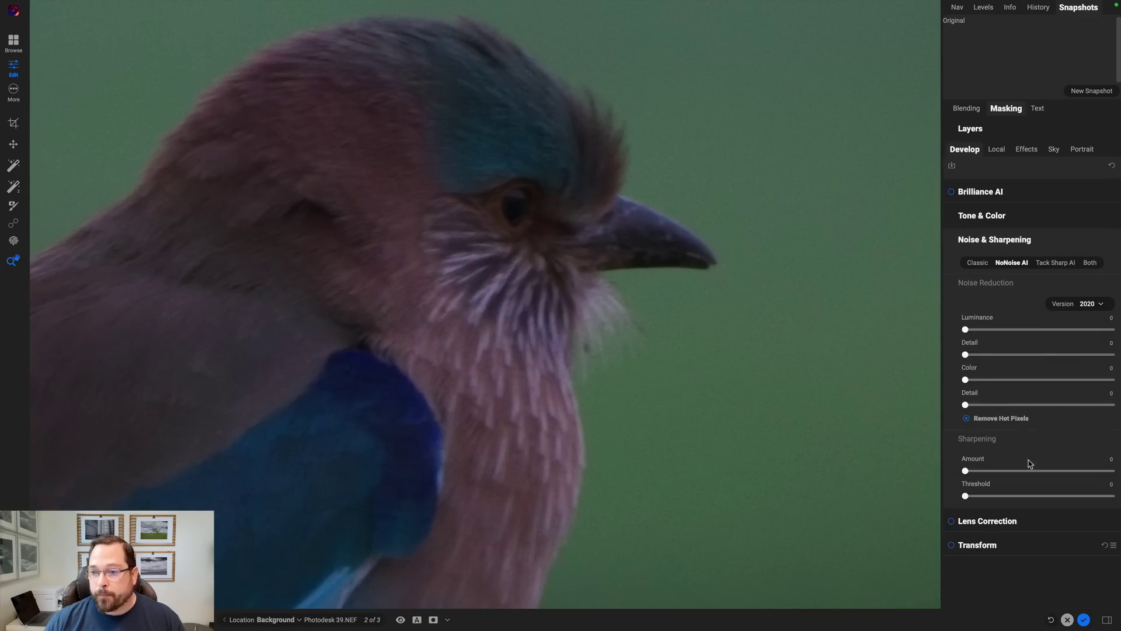
{"action": "left_click", "coordinate": [1009, 264]}
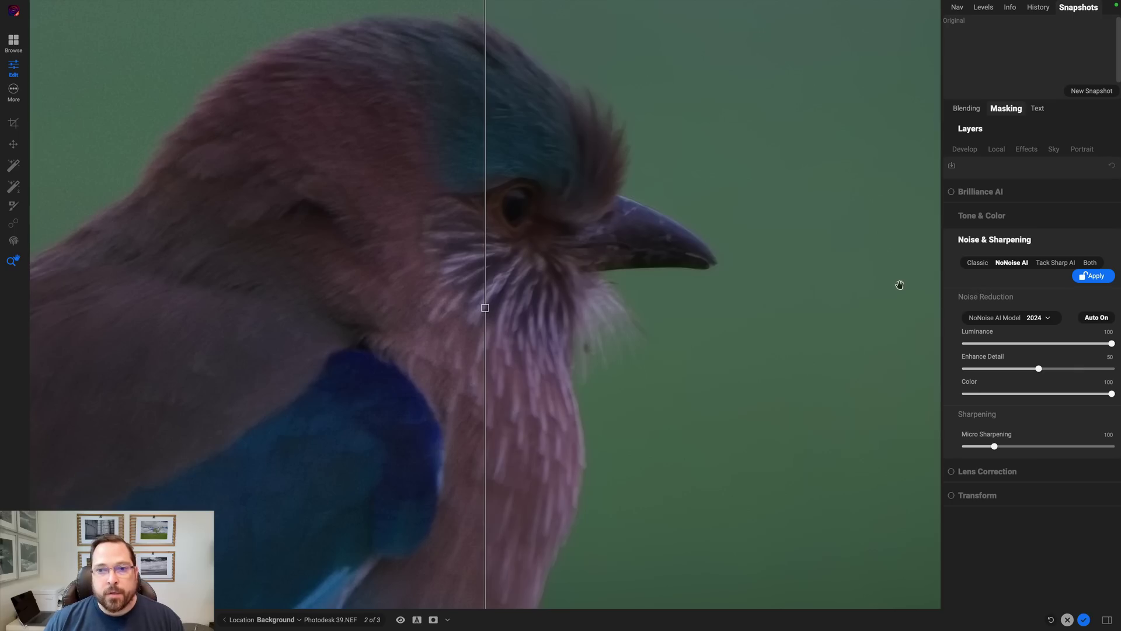
{"action": "left_click_drag", "start_coordinate": [505, 310], "coordinate": [400, 333]}
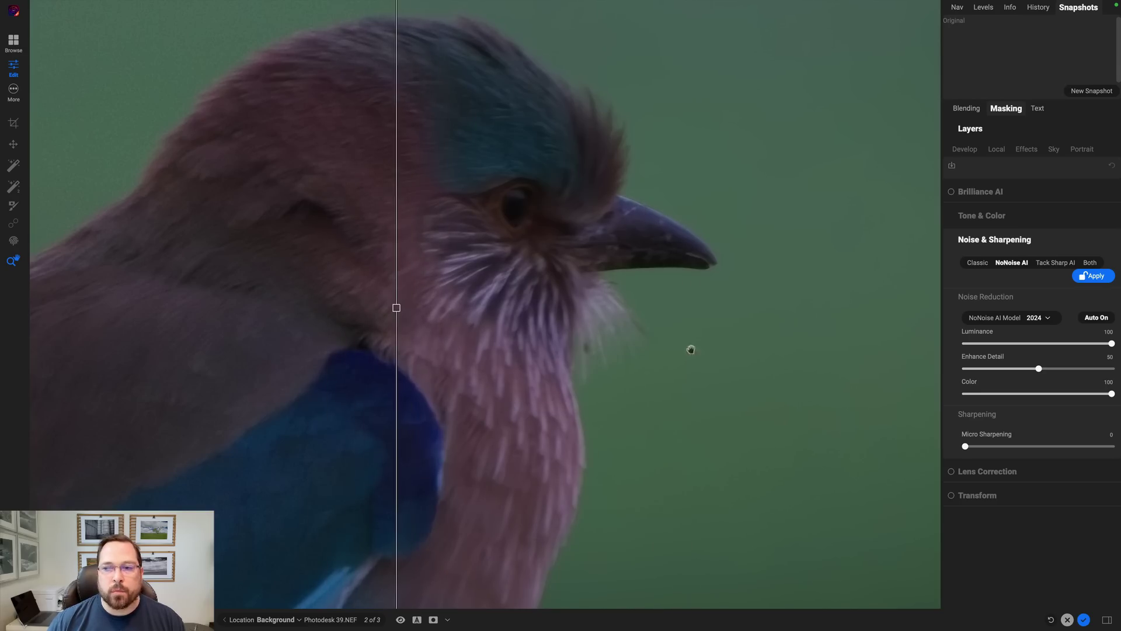
{"action": "left_click", "coordinate": [1089, 263]}
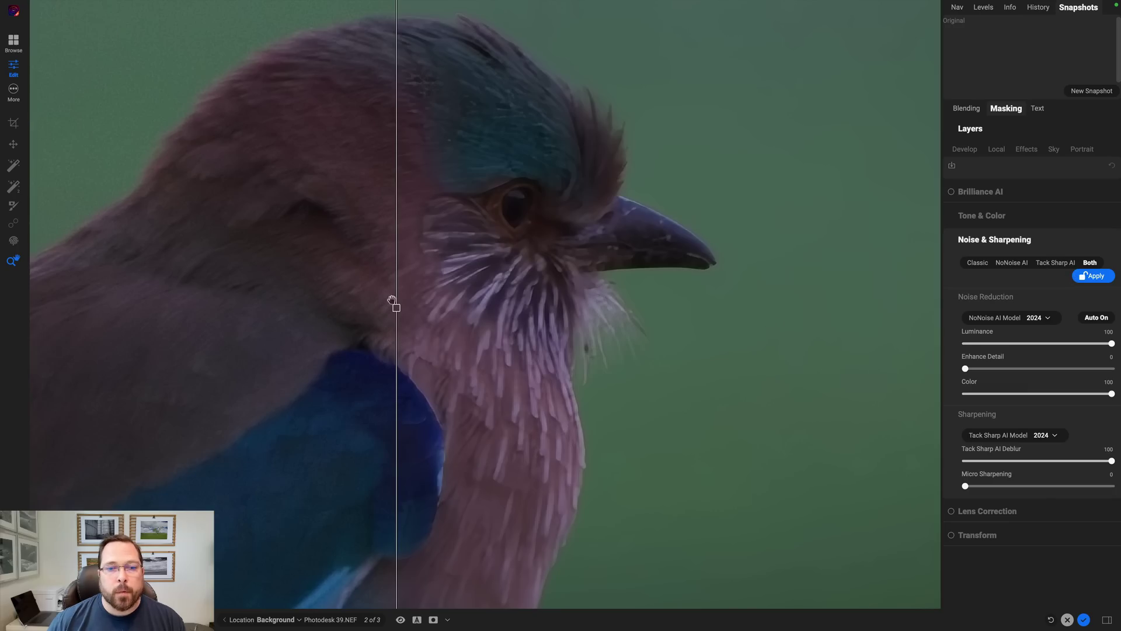
{"action": "left_click", "coordinate": [1094, 276]}
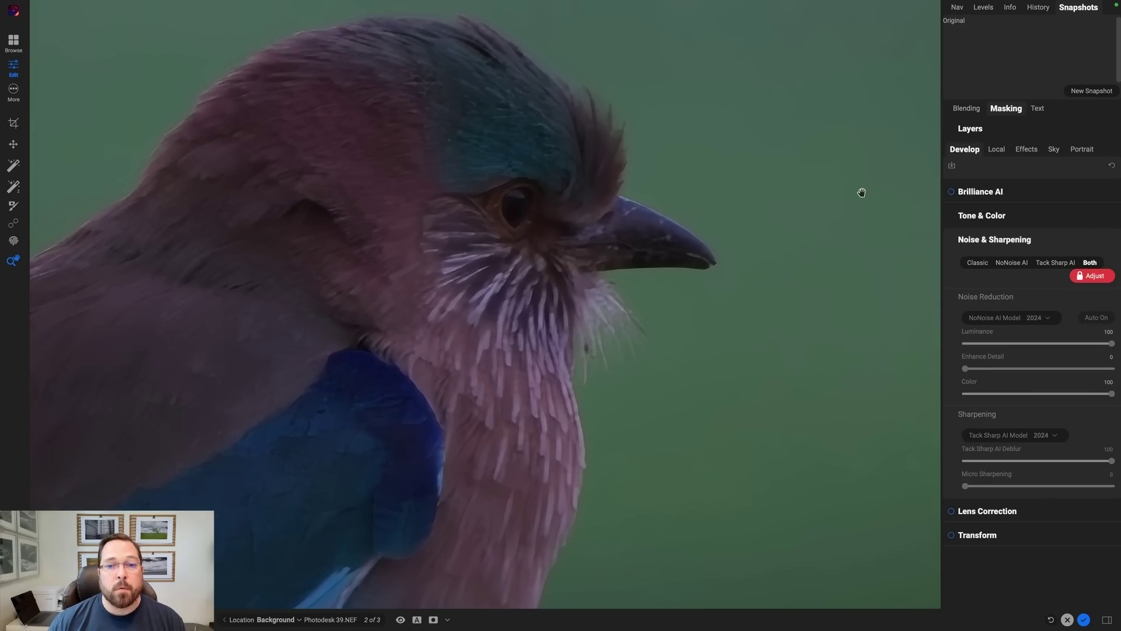
{"action": "double_click", "coordinate": [738, 268]}
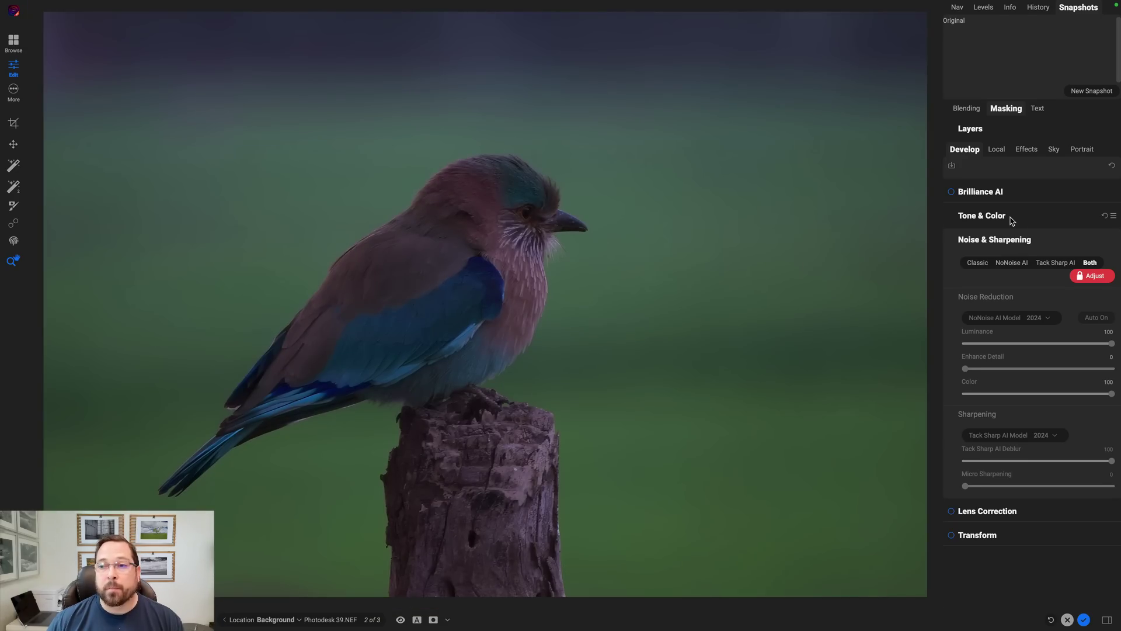
In Tone & Color, set Exposure to 0.9 and Blacks to -16, checking the histogram for clipping.
{"action": "left_click", "coordinate": [1011, 217]}
{"action": "left_click_drag", "start_coordinate": [1037, 283], "coordinate": [1050, 287]}
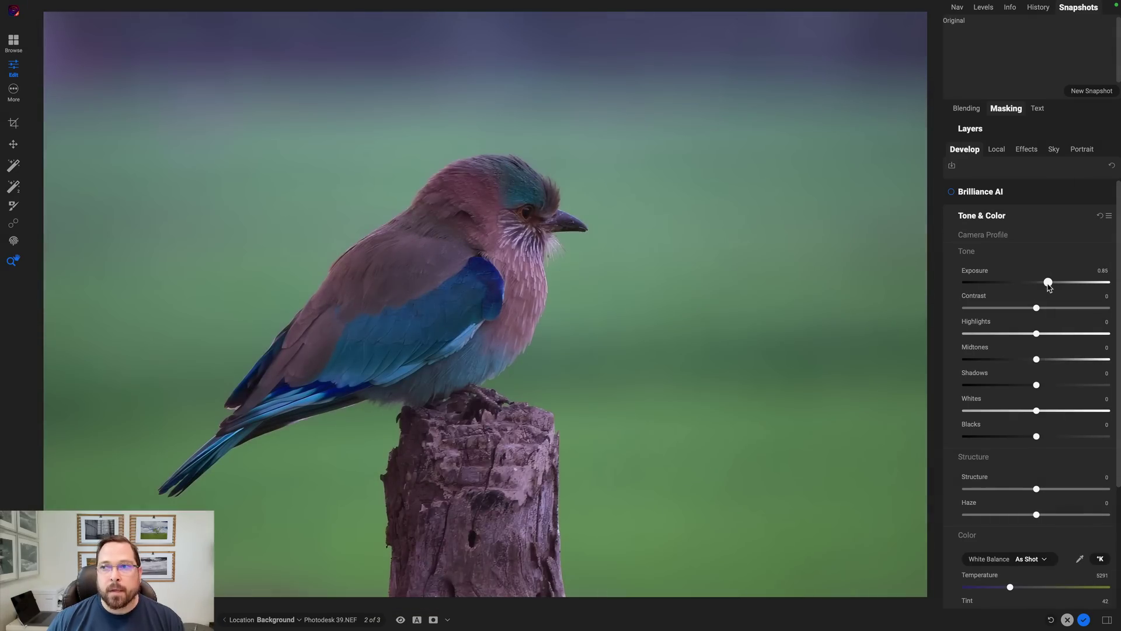
{"action": "left_click", "coordinate": [983, 8]}
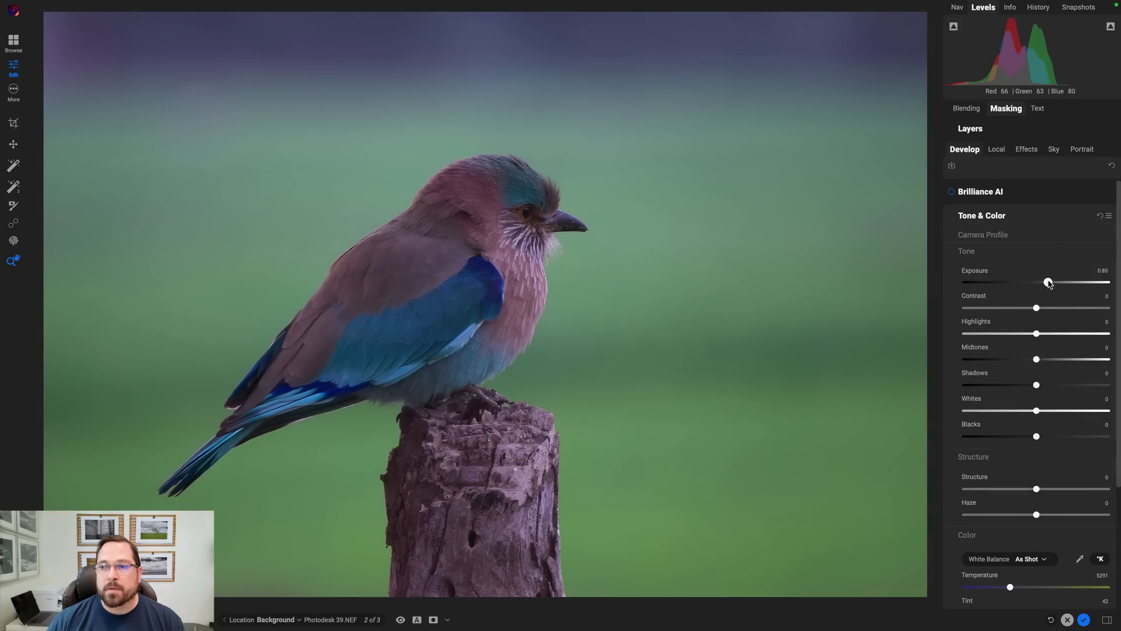
{"action": "mouse_move", "coordinate": [1049, 283]}
{"action": "left_mouse_down"}
{"action": "mouse_move", "coordinate": [1066, 283]}
{"action": "mouse_move", "coordinate": [1050, 286]}
{"action": "left_mouse_up"}
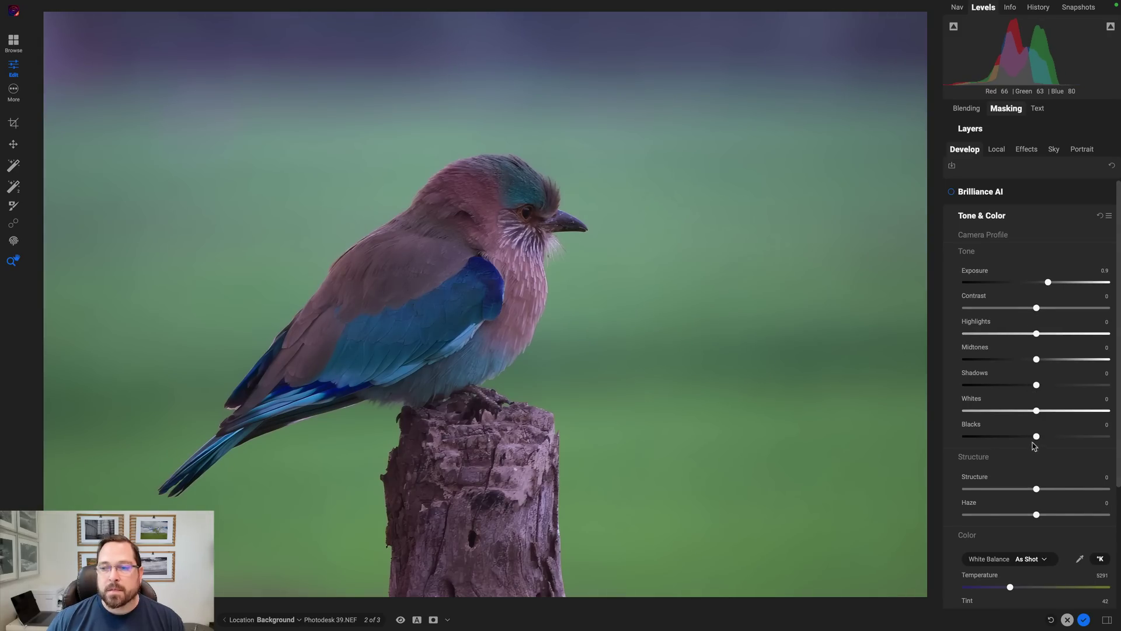
{"action": "left_click_drag", "start_coordinate": [1035, 438], "coordinate": [1025, 441]}
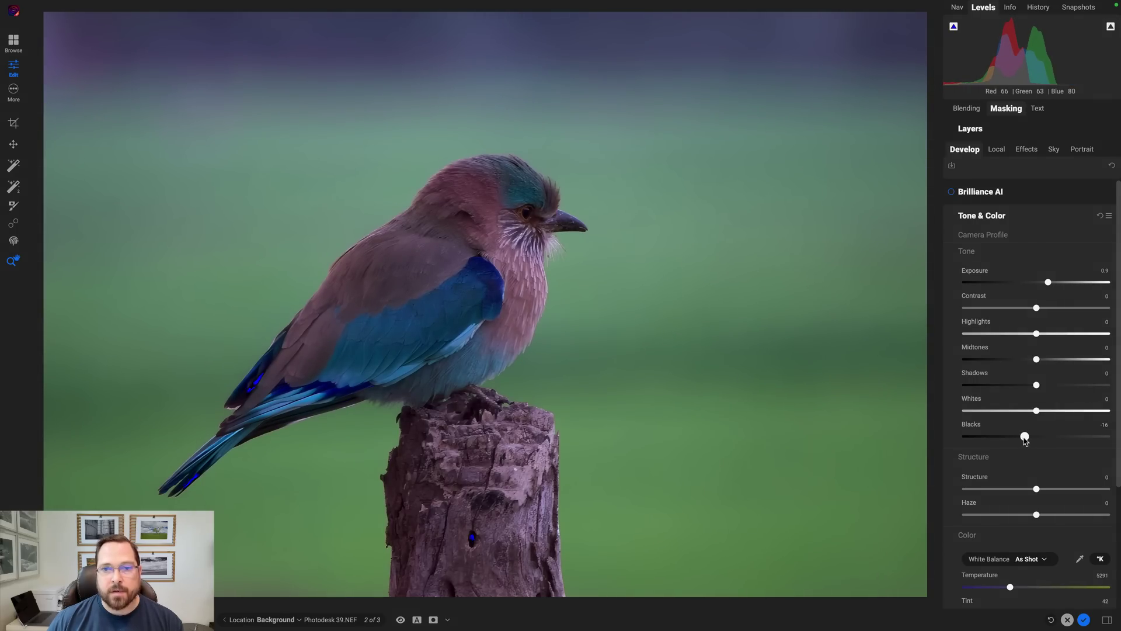
{"action": "left_click_drag", "start_coordinate": [1025, 441], "coordinate": [1025, 441]}
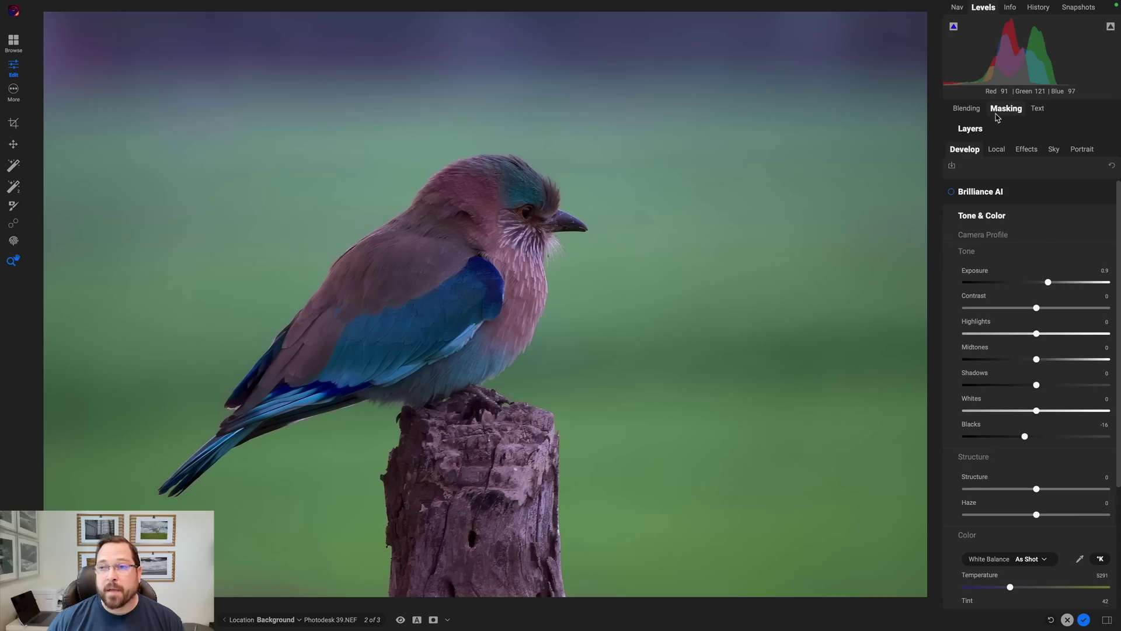
Add outside05.jpg from ON1 Extras > Backgrounds > Outside as a new layer.
{"action": "left_click", "coordinate": [977, 128]}
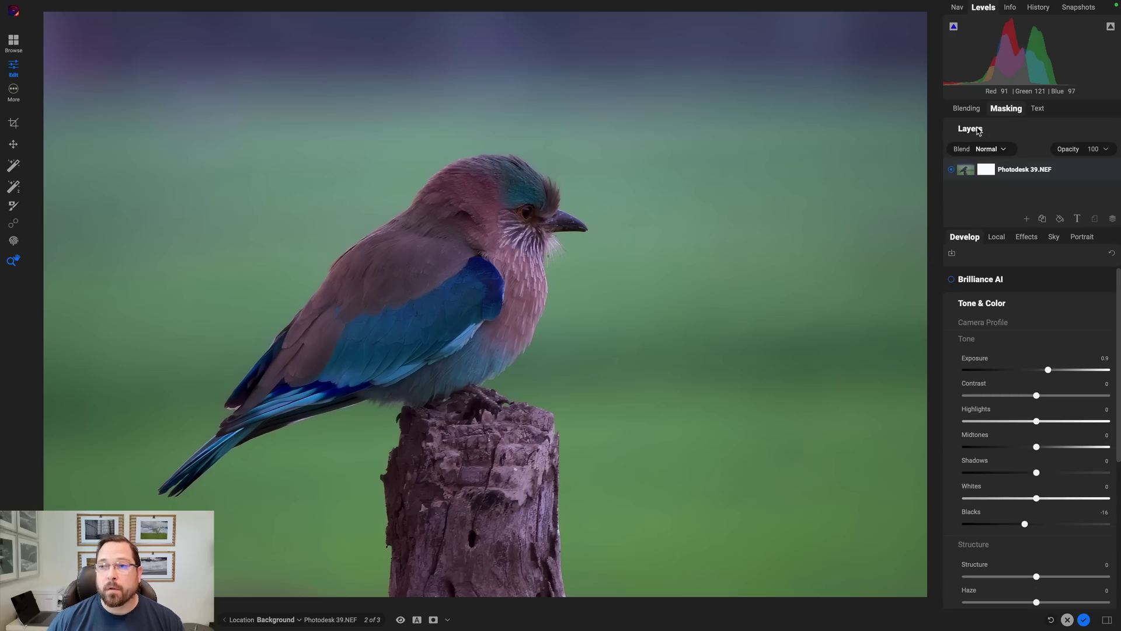
{"action": "left_click", "coordinate": [1027, 219]}
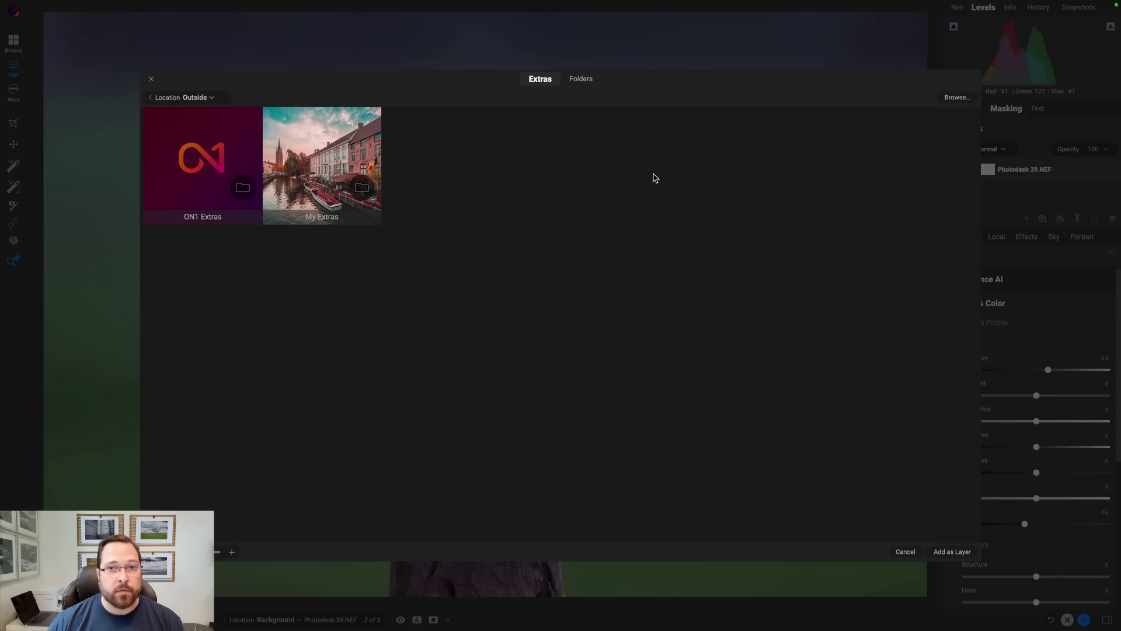
{"action": "left_click", "coordinate": [552, 80]}
{"action": "left_click", "coordinate": [204, 176]}
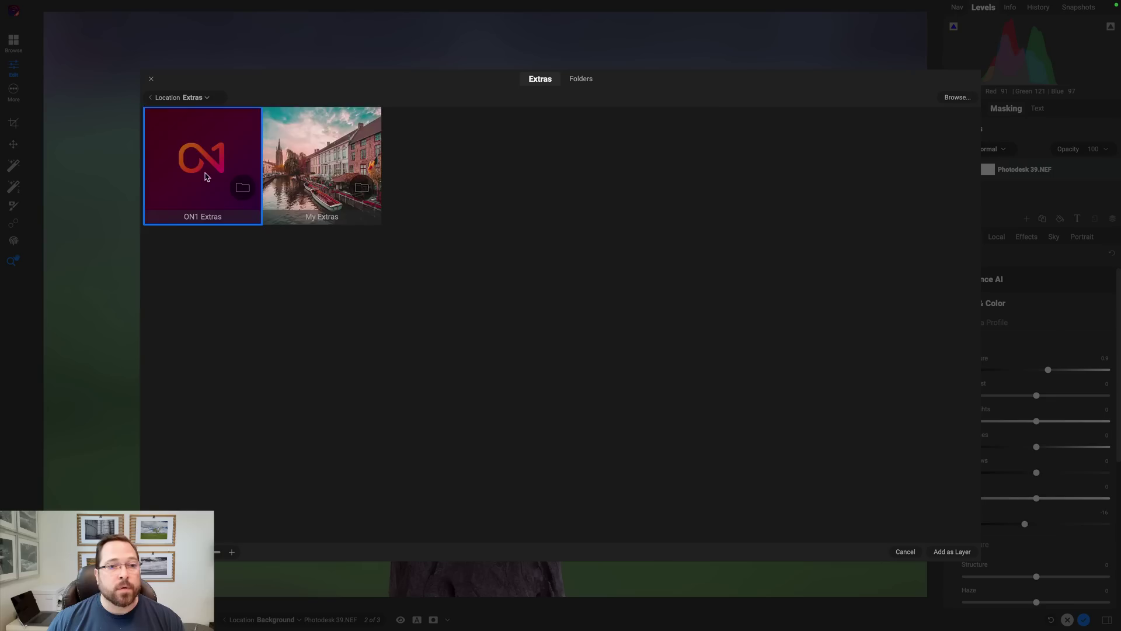
{"action": "double_click", "coordinate": [206, 177]}
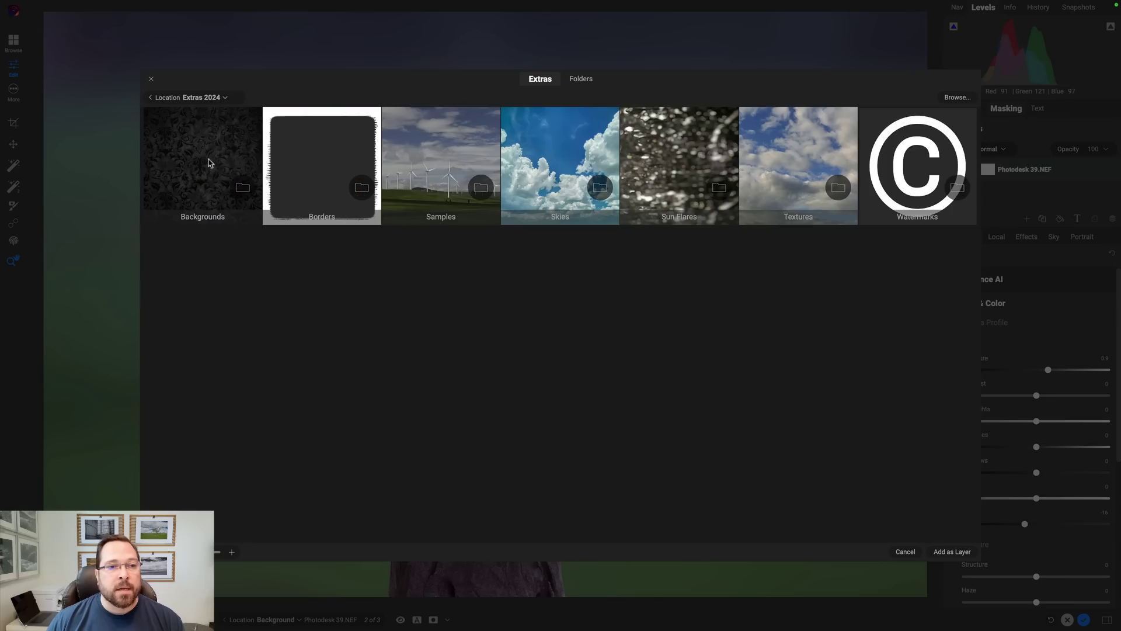
{"action": "double_click", "coordinate": [206, 164]}
{"action": "left_click", "coordinate": [441, 195]}
{"action": "double_click", "coordinate": [441, 194]}
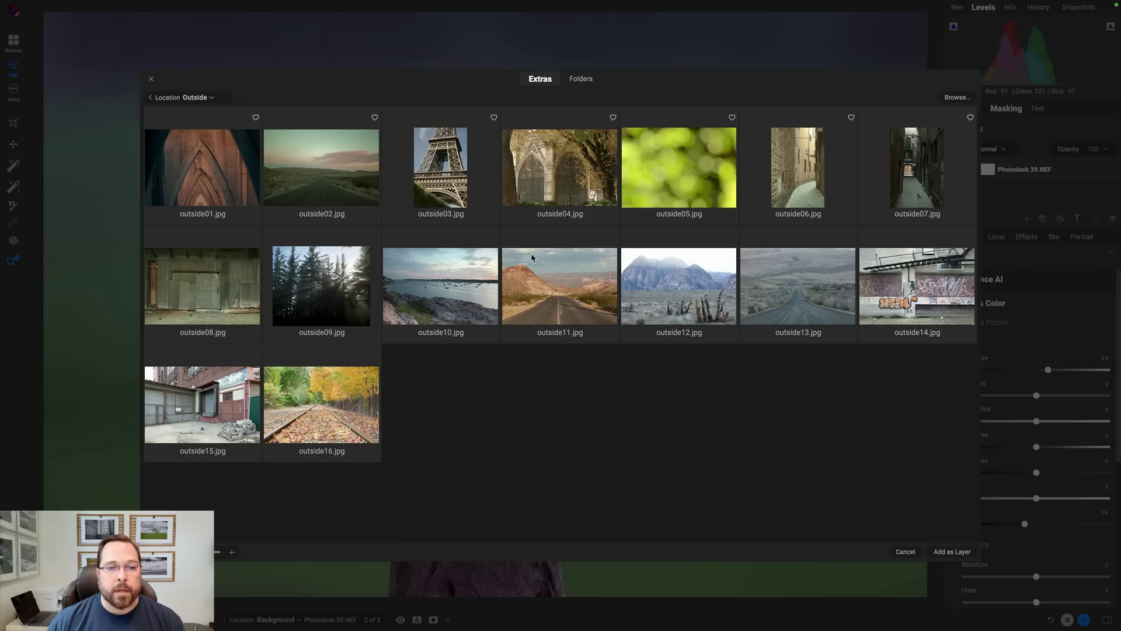
{"action": "left_click", "coordinate": [695, 177]}
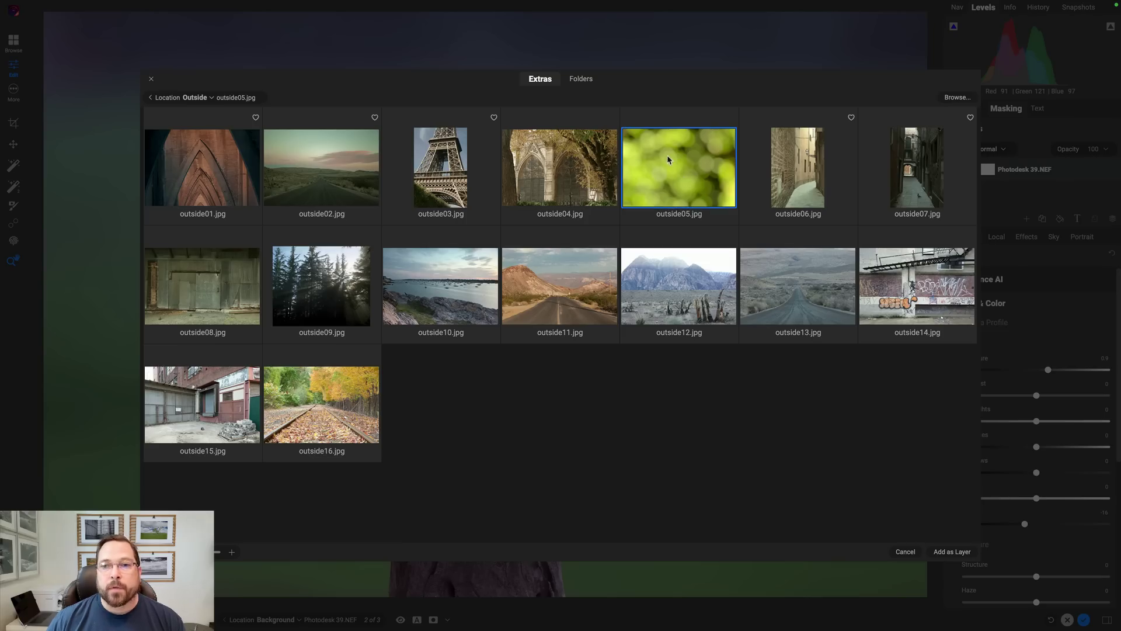
{"action": "left_click", "coordinate": [951, 551]}
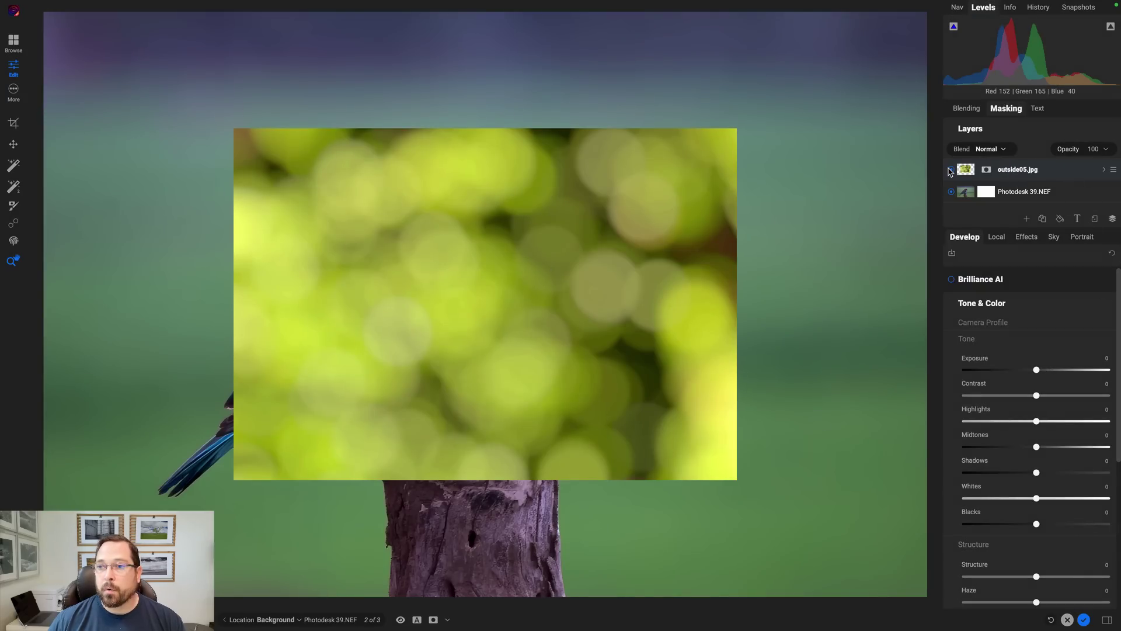
Fit outside05.jpg to the frame, flip it vertically, and move it below Photodesk 39.NEF.
{"action": "left_click", "coordinate": [950, 170]}
{"action": "left_click", "coordinate": [950, 170]}
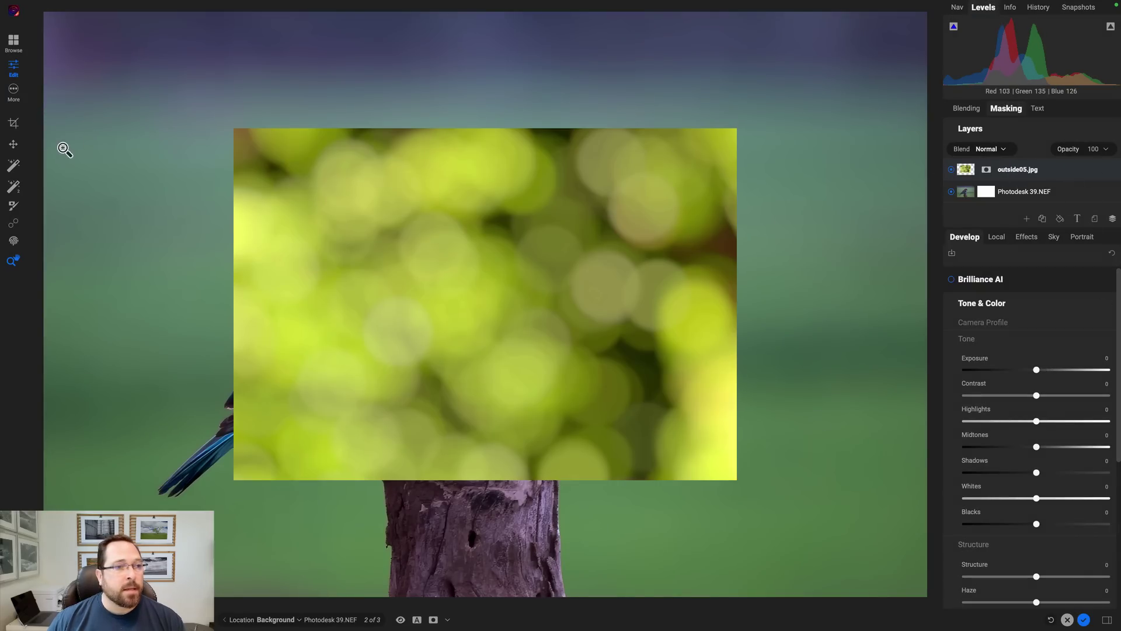
{"action": "left_click", "coordinate": [13, 144]}
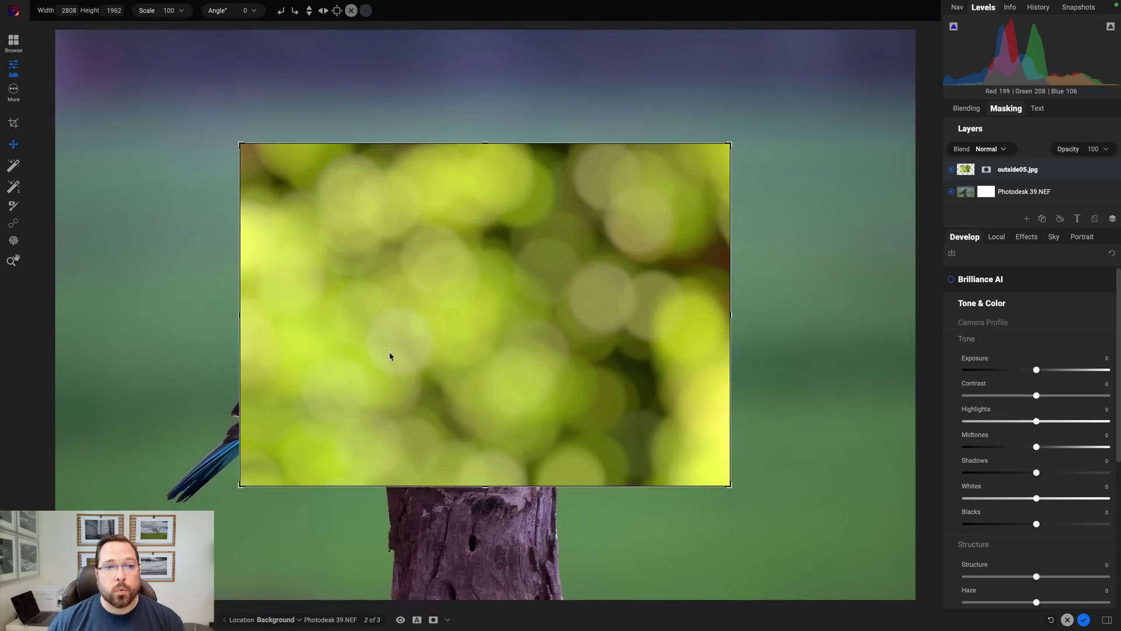
{"action": "left_click", "coordinate": [337, 11]}
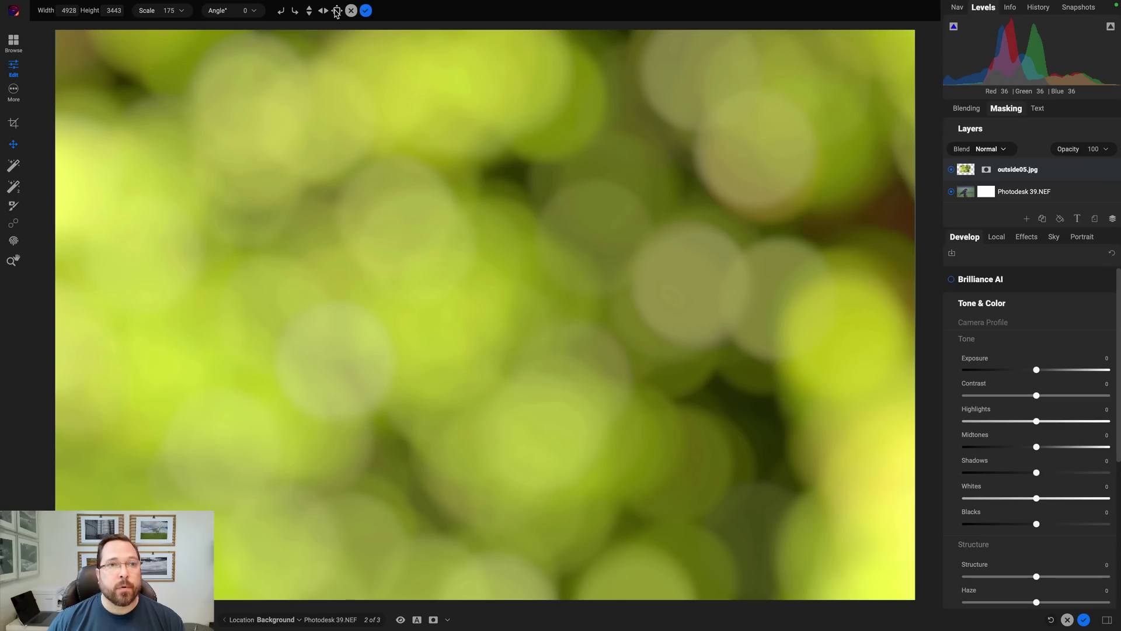
{"action": "left_click", "coordinate": [323, 11]}
{"action": "left_click", "coordinate": [323, 11]}
{"action": "left_click", "coordinate": [310, 11]}
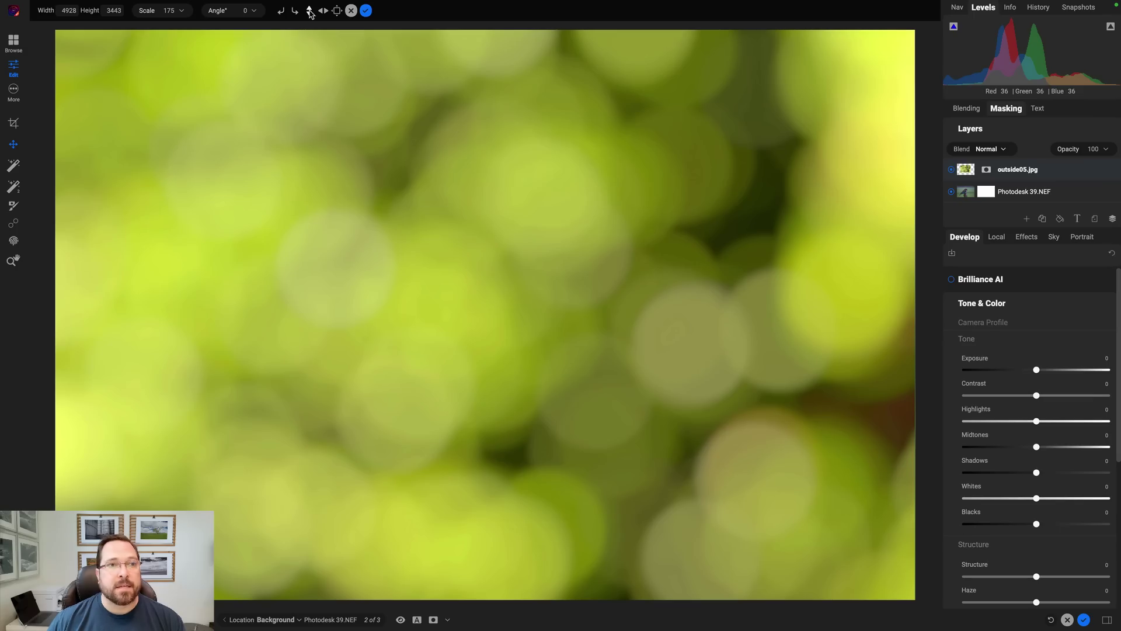
{"action": "left_click", "coordinate": [365, 11]}
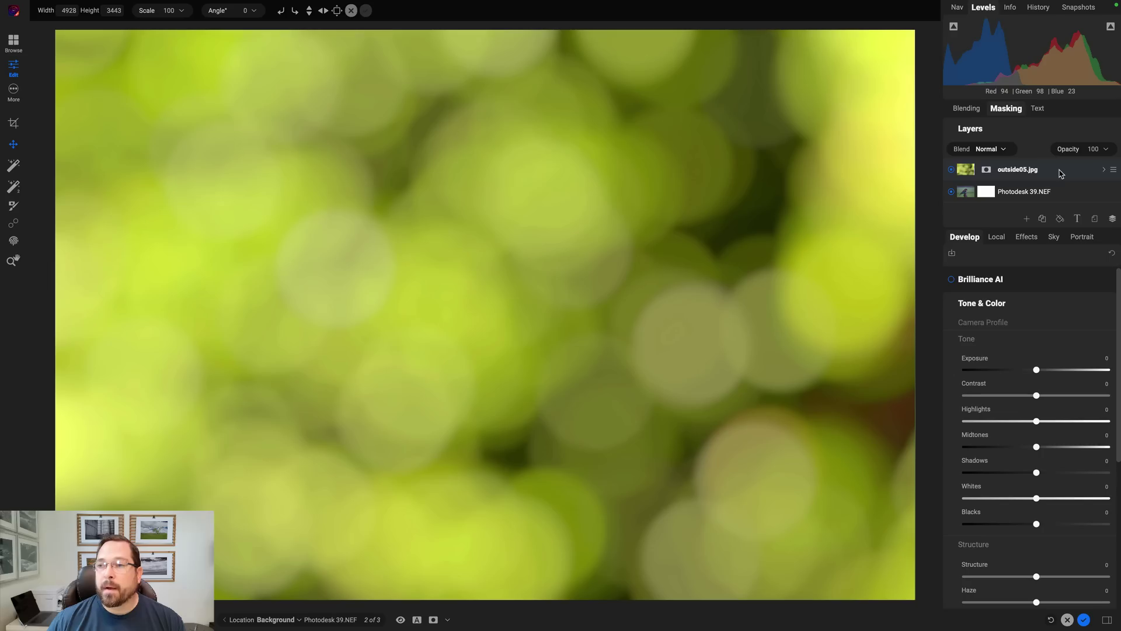
{"action": "left_click_drag", "start_coordinate": [1062, 174], "coordinate": [1061, 206]}
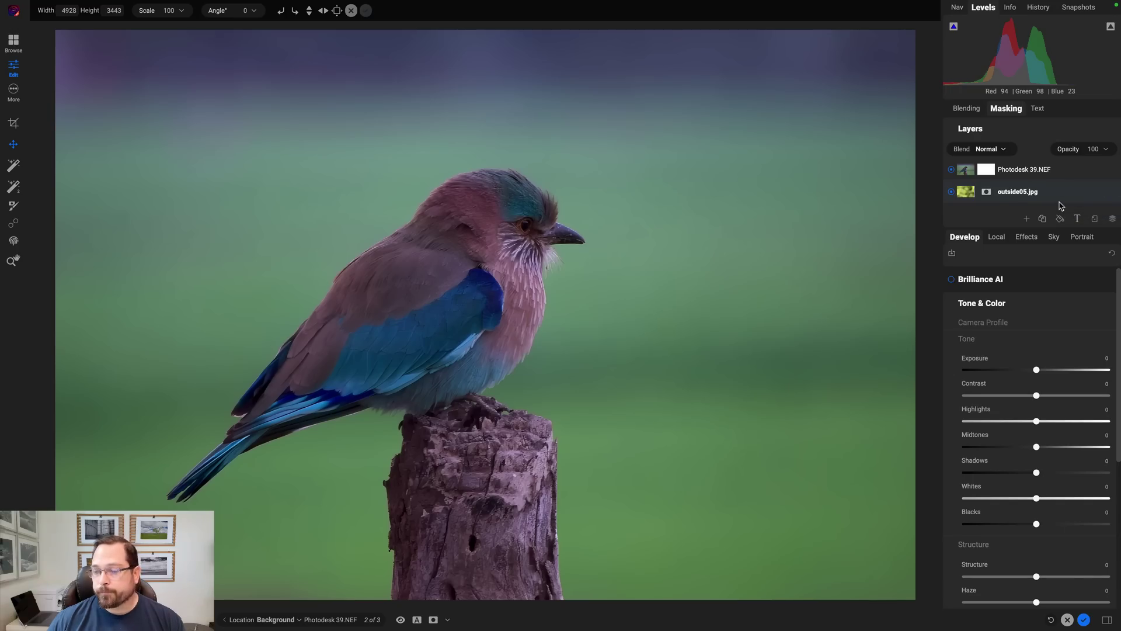
On the bird layer, paint the bird and stump with the Quick Mask AI brush and accept the selection.
{"action": "left_click", "coordinate": [1018, 173]}
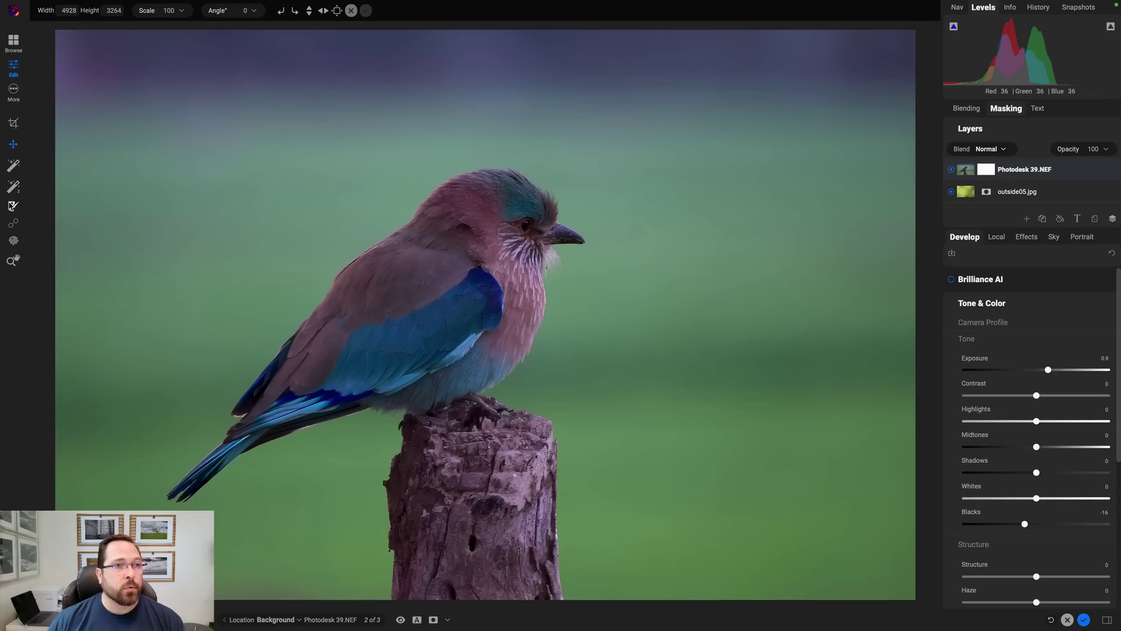
{"action": "left_click", "coordinate": [11, 206]}
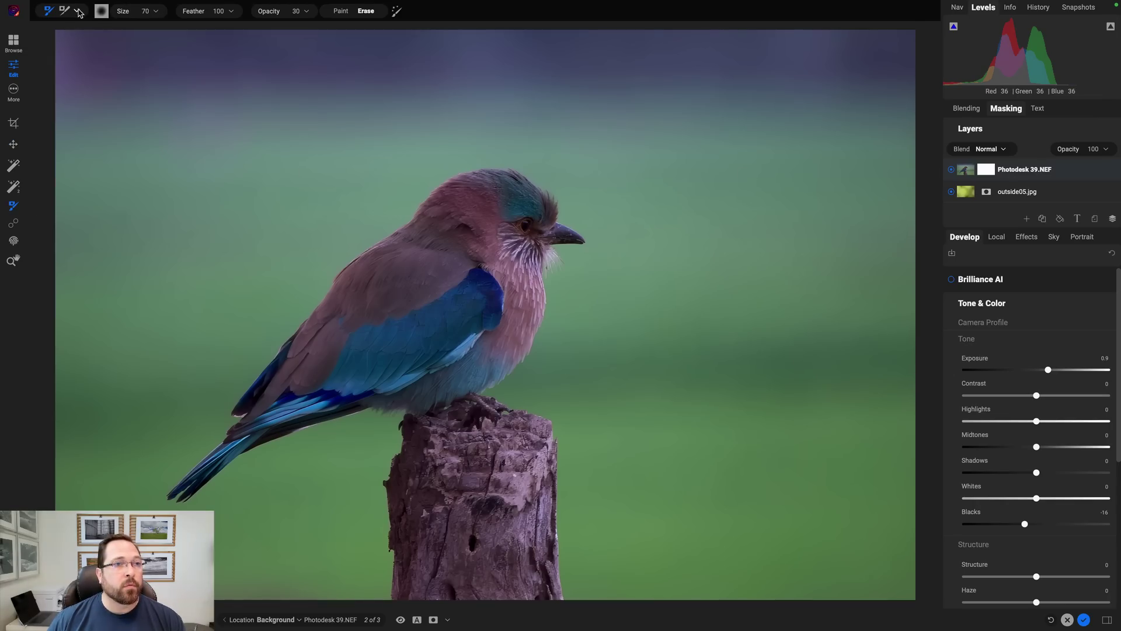
{"action": "left_click", "coordinate": [76, 10]}
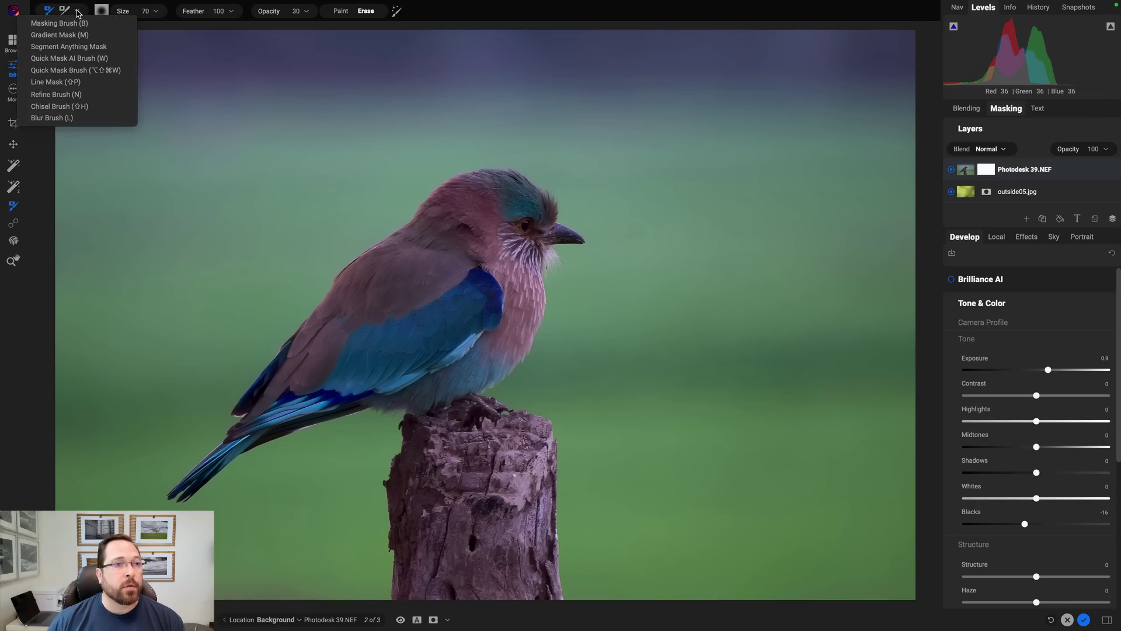
{"action": "left_click", "coordinate": [81, 58]}
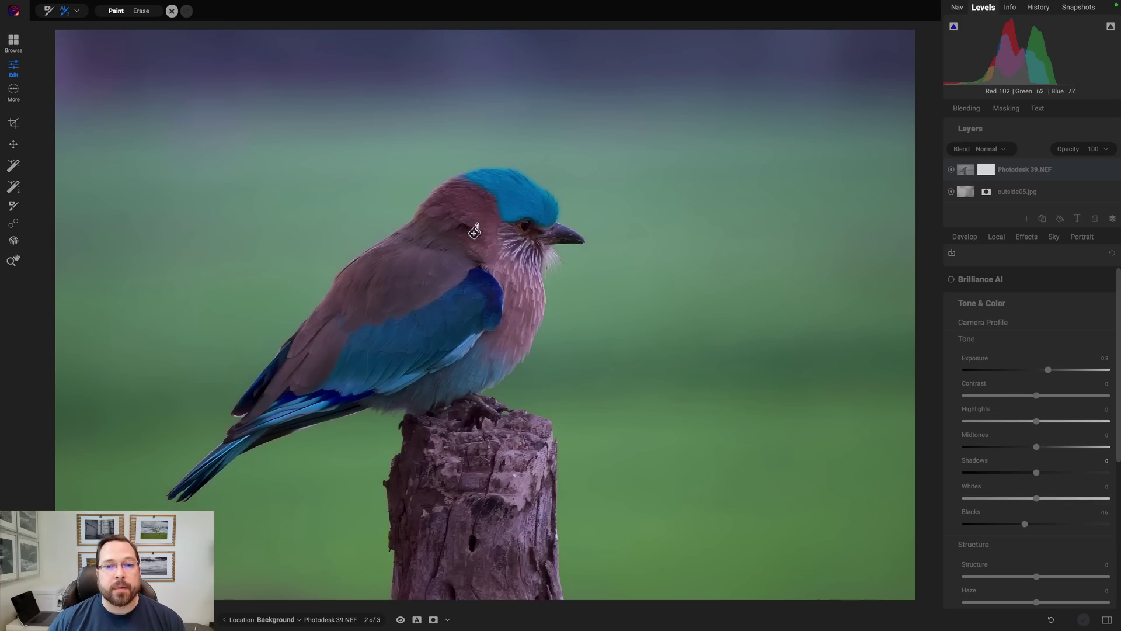
{"action": "left_click", "coordinate": [435, 286]}
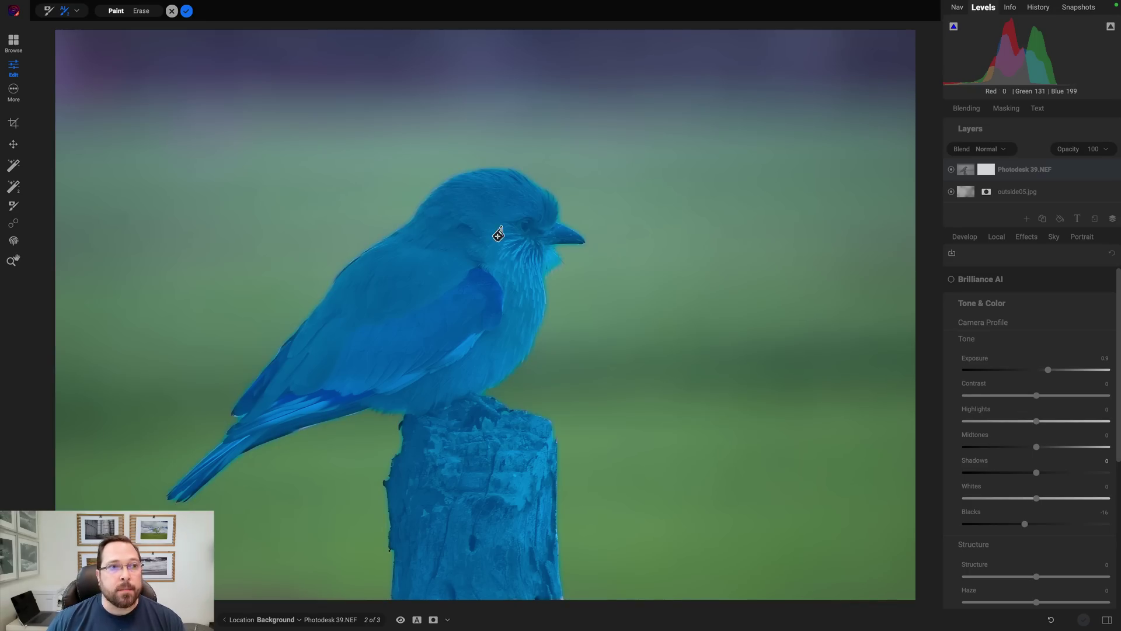
Apply the bird mask and toggle the black-and-white mask view to check its edges.
{"action": "left_click", "coordinate": [187, 12]}
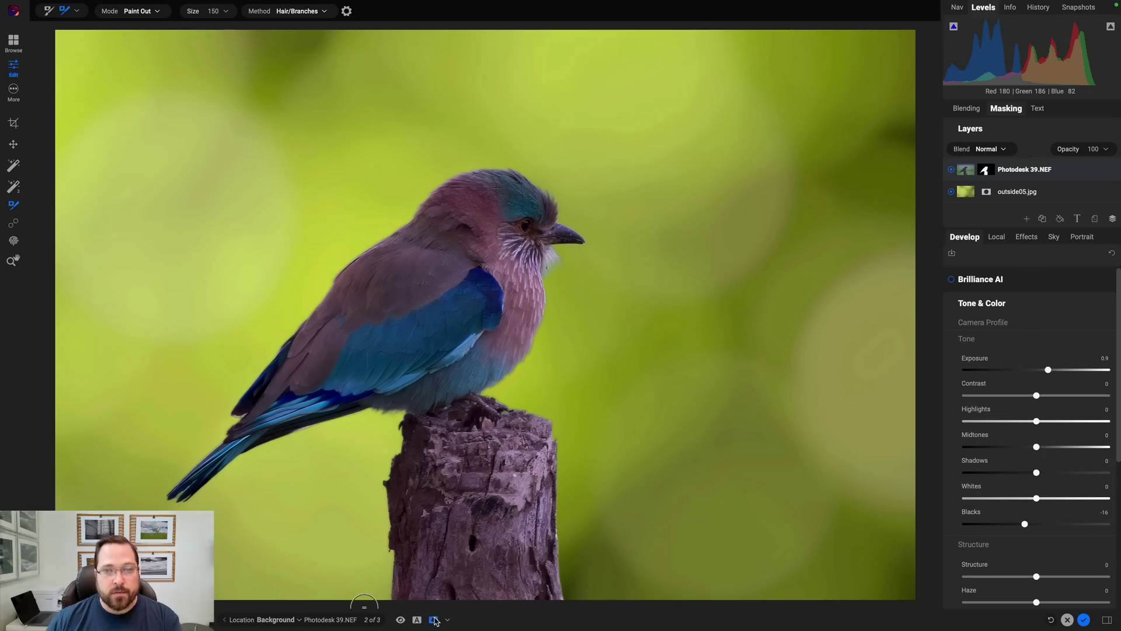
{"action": "left_click", "coordinate": [434, 619]}
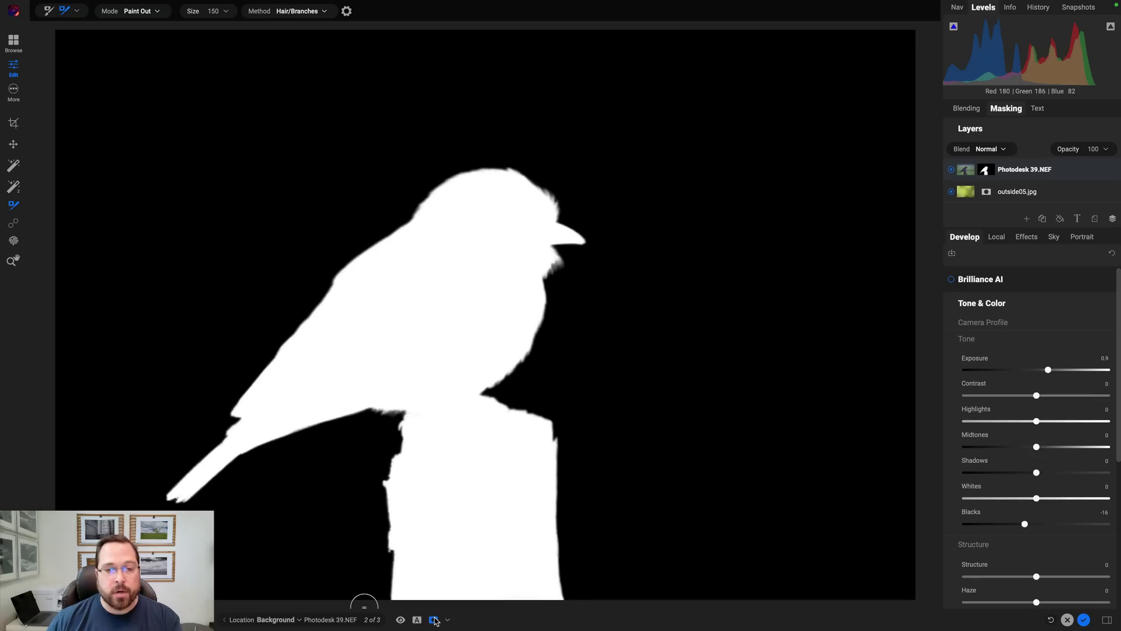
{"action": "left_click", "coordinate": [434, 620]}
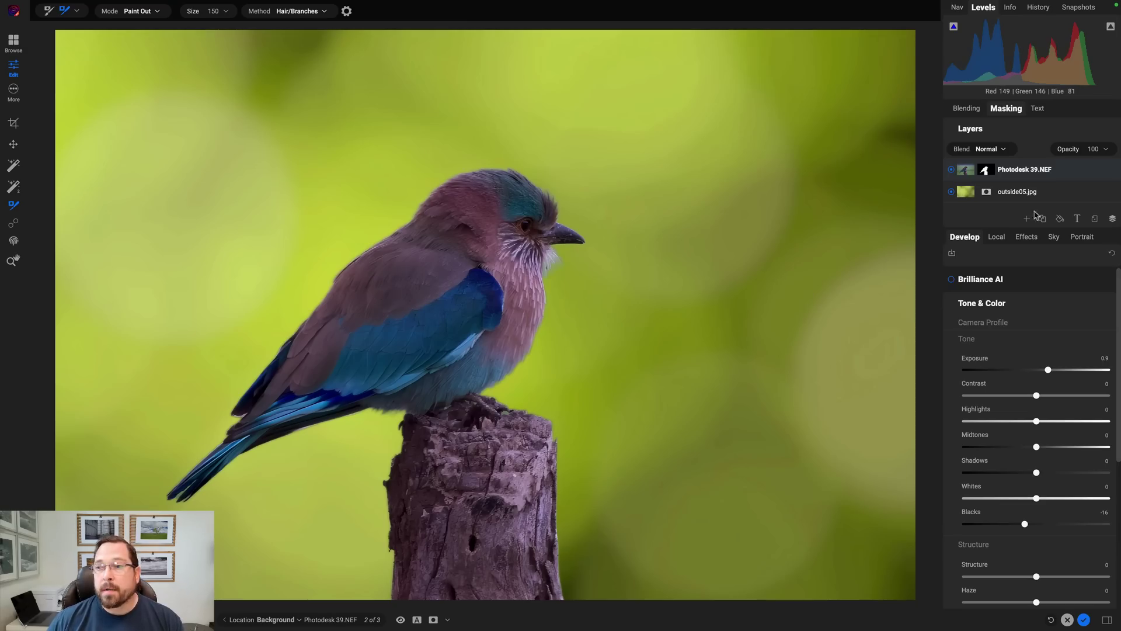
Select the outside05.jpg layer and drag it with Transform to sit behind the bird.
{"action": "left_click", "coordinate": [1051, 196]}
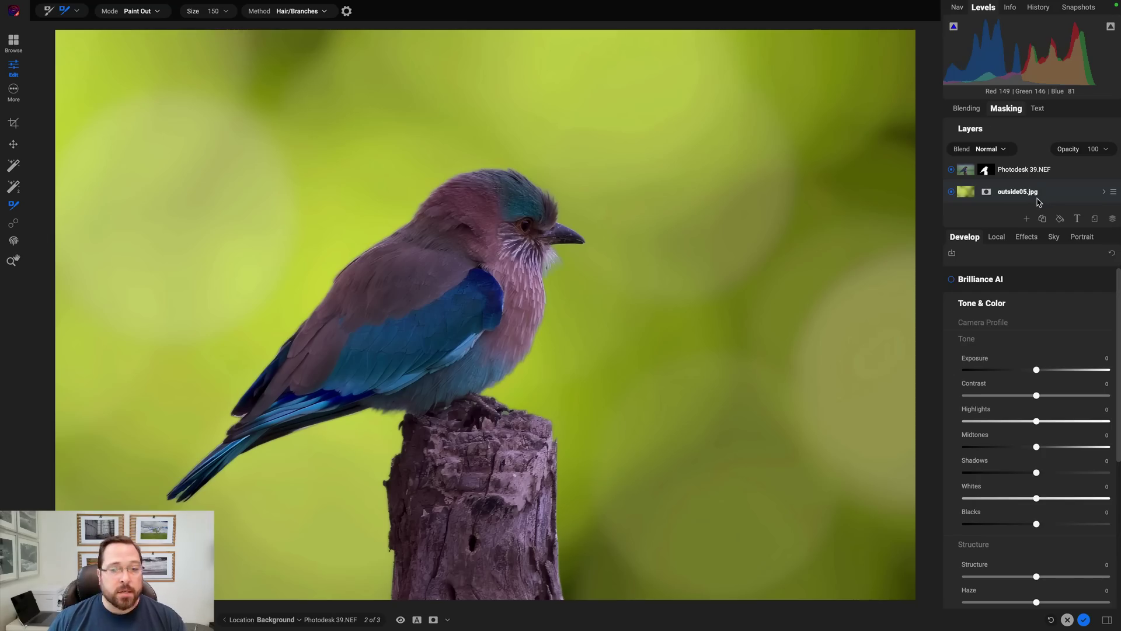
{"action": "left_click", "coordinate": [13, 144]}
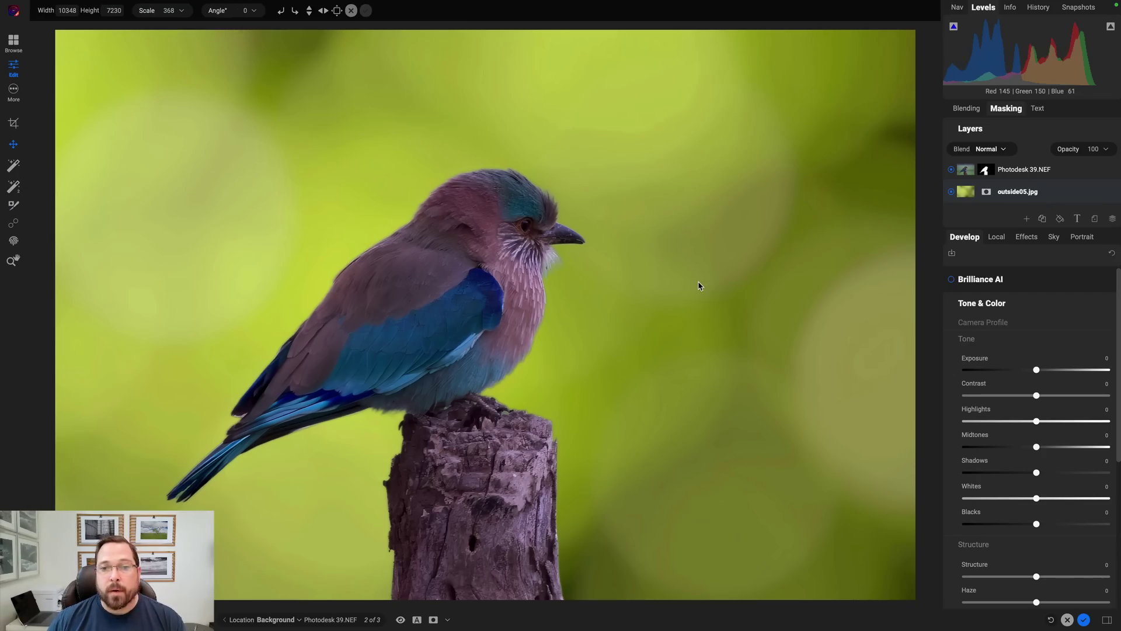
{"action": "left_click_drag", "start_coordinate": [699, 285], "coordinate": [348, 170]}
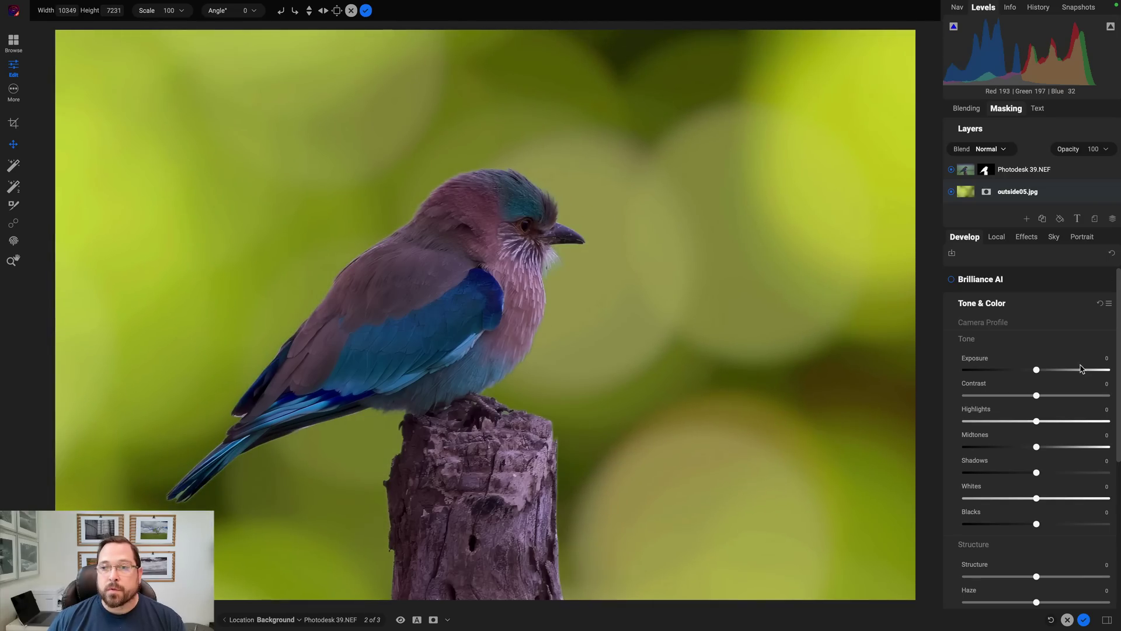
Warm the background in Develop > Color to Temperature 20 and Tint 10.
{"action": "scroll", "coordinate": [1062, 333], "scroll_direction": "down", "scroll_amount": 1}
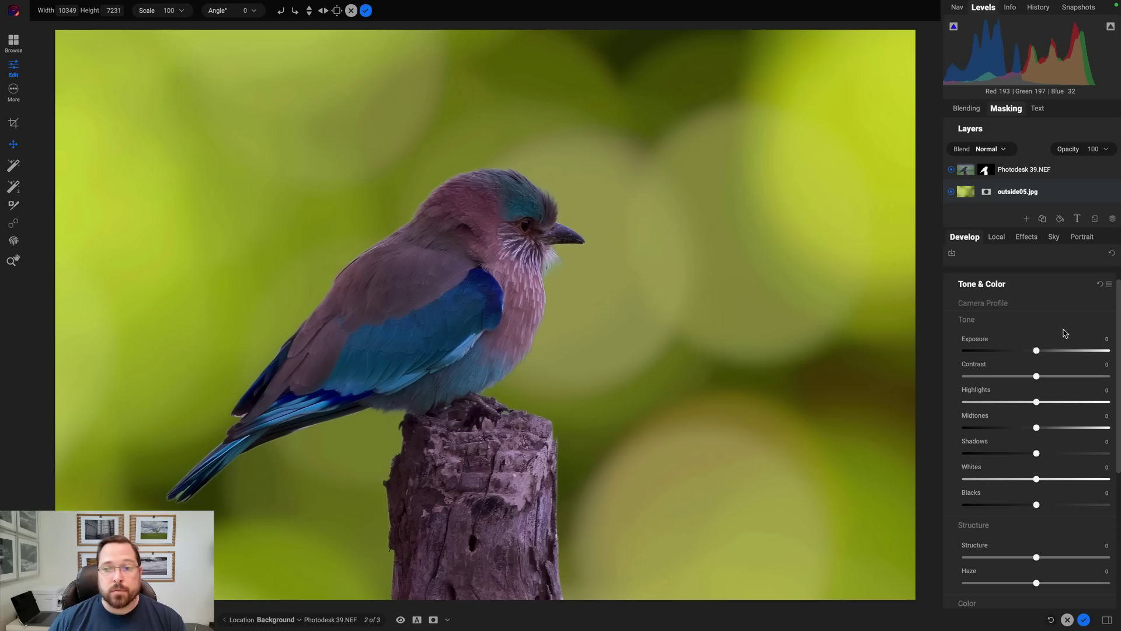
{"action": "scroll", "coordinate": [1051, 472], "scroll_direction": "down", "scroll_amount": 5}
{"action": "scroll", "coordinate": [1052, 473], "scroll_direction": "down", "scroll_amount": 3}
{"action": "left_click_drag", "start_coordinate": [1037, 472], "coordinate": [1050, 498]}
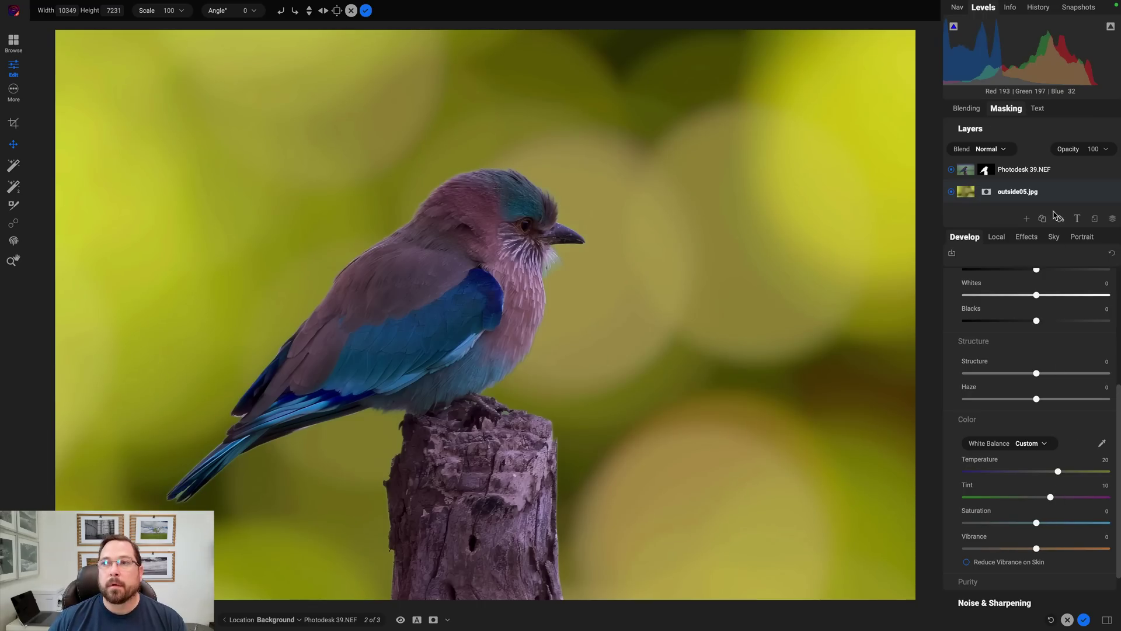
Save a new snapshot of the bird composite, compare it with Original, then restore the snapshot.
{"action": "left_click", "coordinate": [1078, 8]}
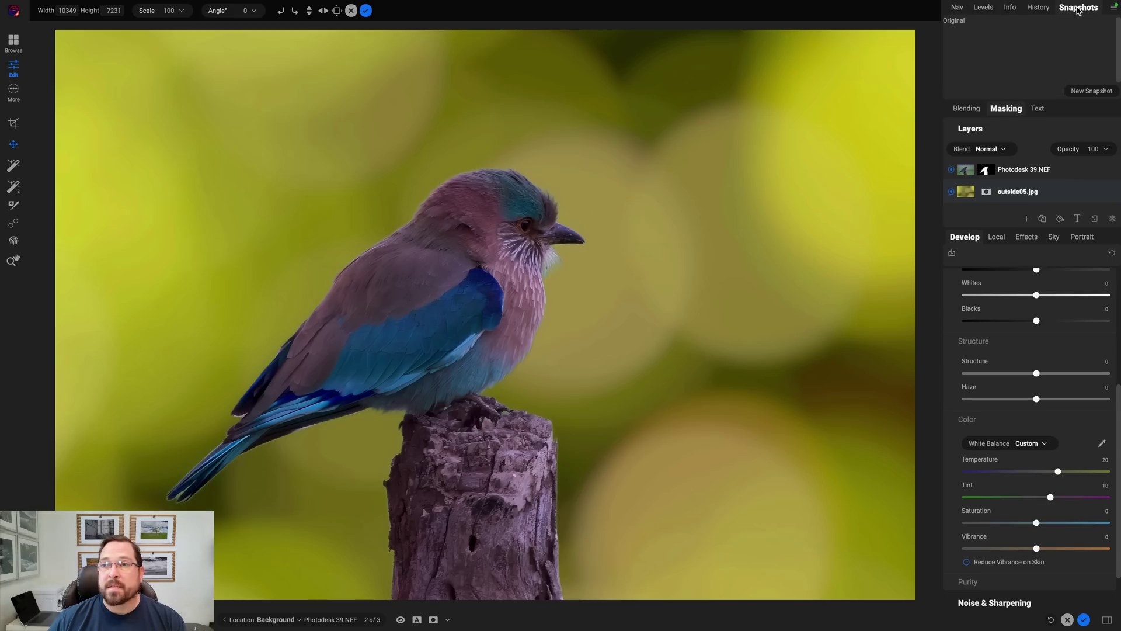
{"action": "left_click", "coordinate": [1091, 93]}
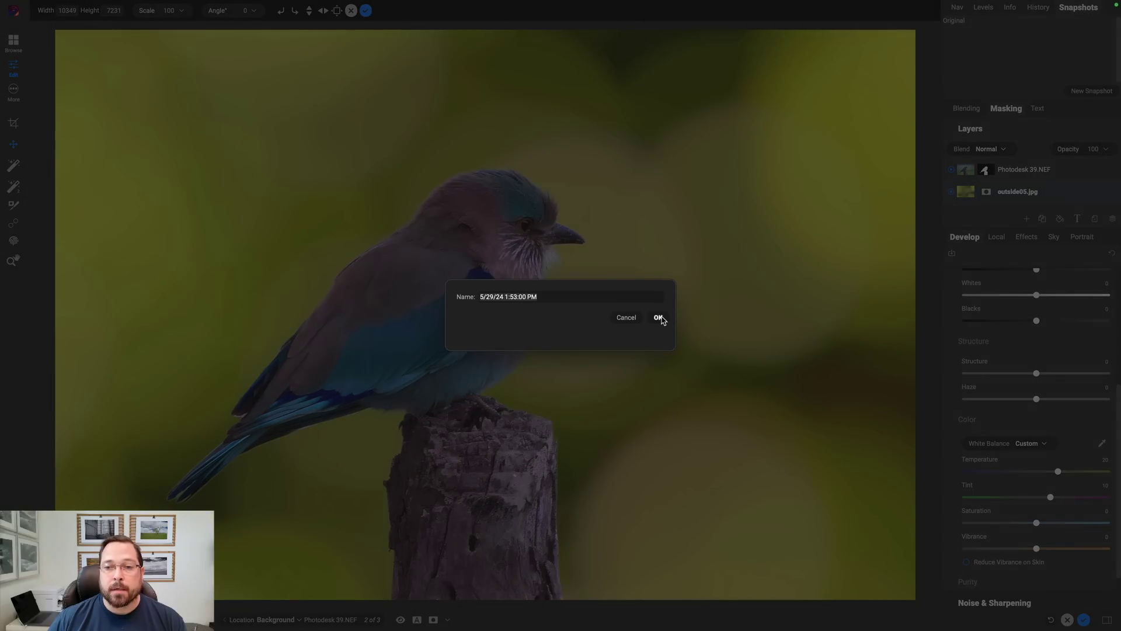
{"action": "left_click", "coordinate": [662, 318]}
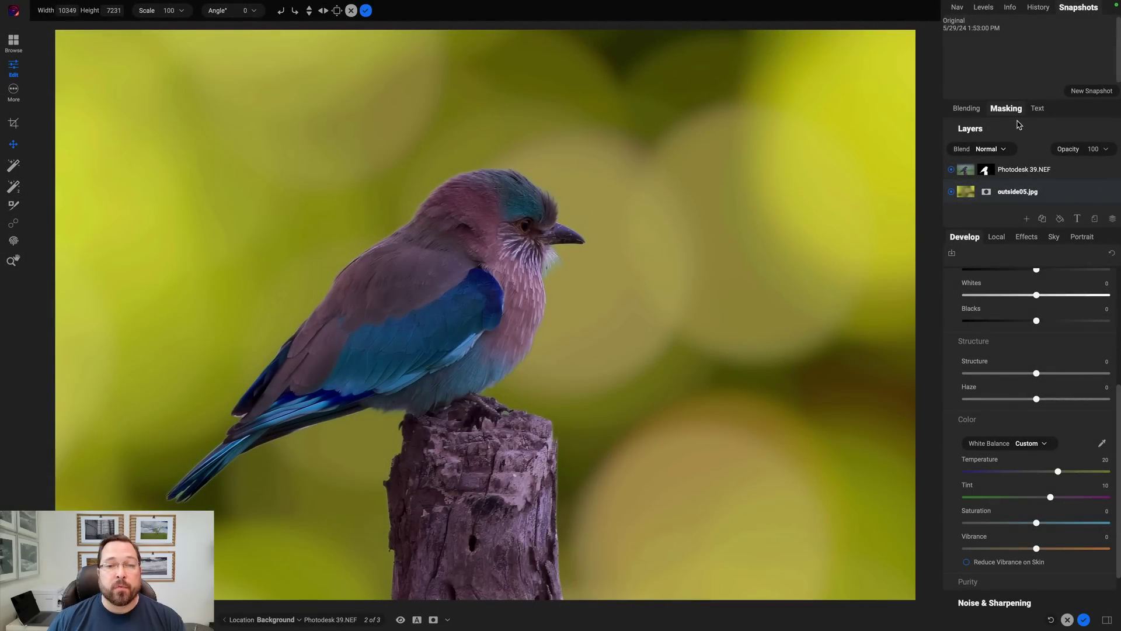
{"action": "left_click", "coordinate": [972, 50]}
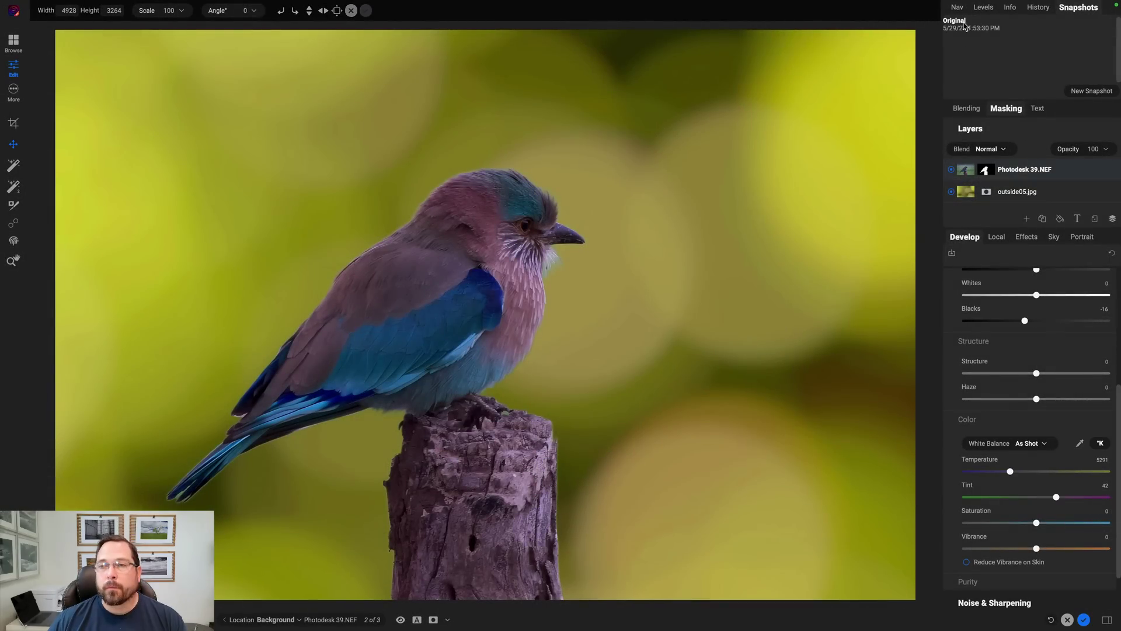
{"action": "left_click", "coordinate": [954, 21]}
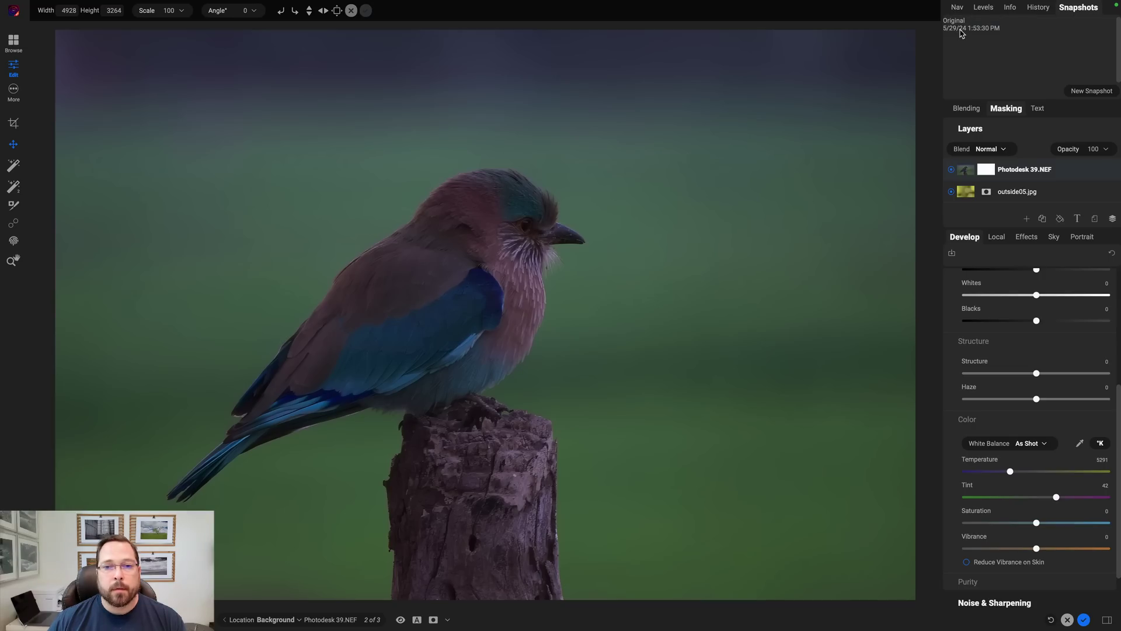
{"action": "left_click", "coordinate": [961, 29]}
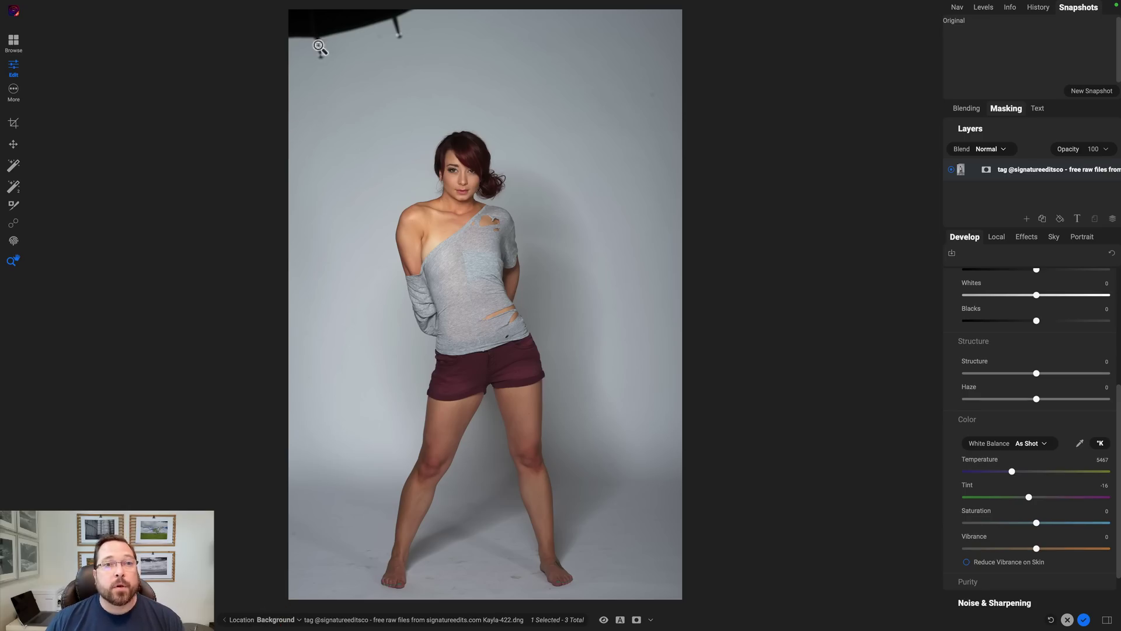
Crop the top edge of the model photo down to remove the studio light.
{"action": "left_click", "coordinate": [14, 124]}
{"action": "left_click_drag", "start_coordinate": [485, 29], "coordinate": [483, 66]}
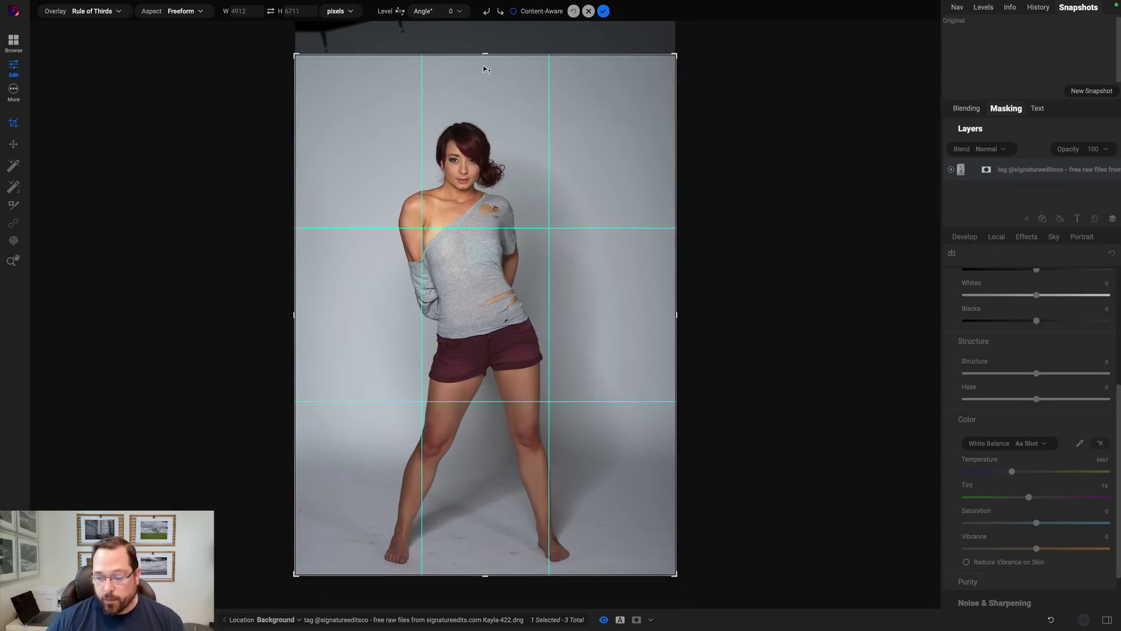
{"action": "key", "text": "Return"}
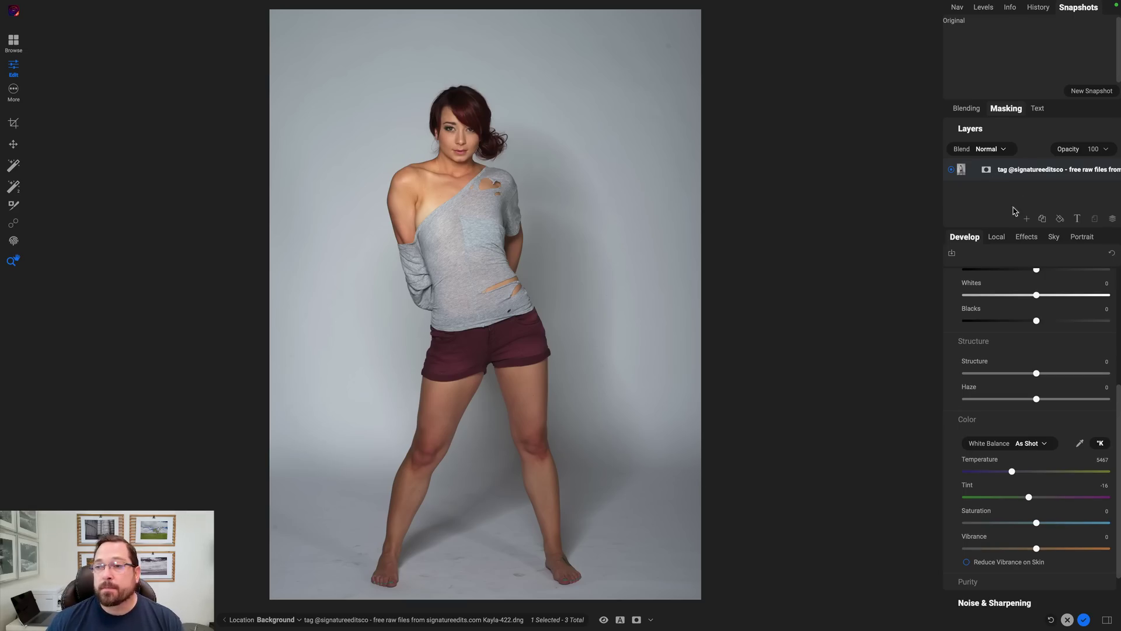
Add Backdrop36.jpg from the Extras Studio Backdrops collection as a new layer above the model photo.
{"action": "left_click", "coordinate": [1027, 220]}
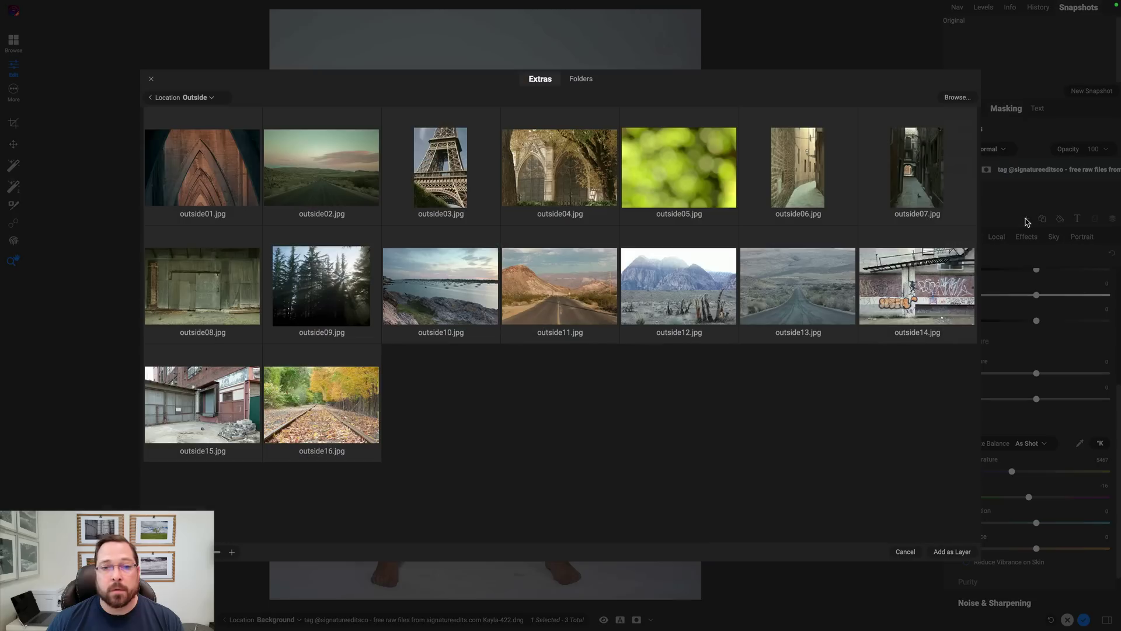
{"action": "left_click", "coordinate": [151, 97]}
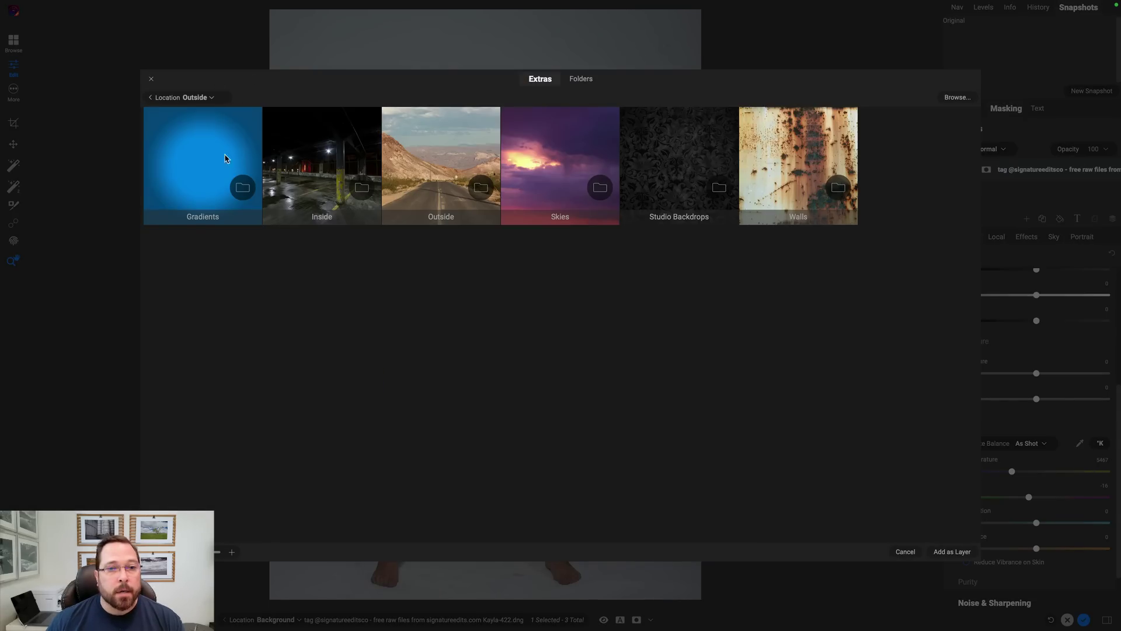
{"action": "left_click", "coordinate": [716, 153]}
{"action": "left_click", "coordinate": [715, 152]}
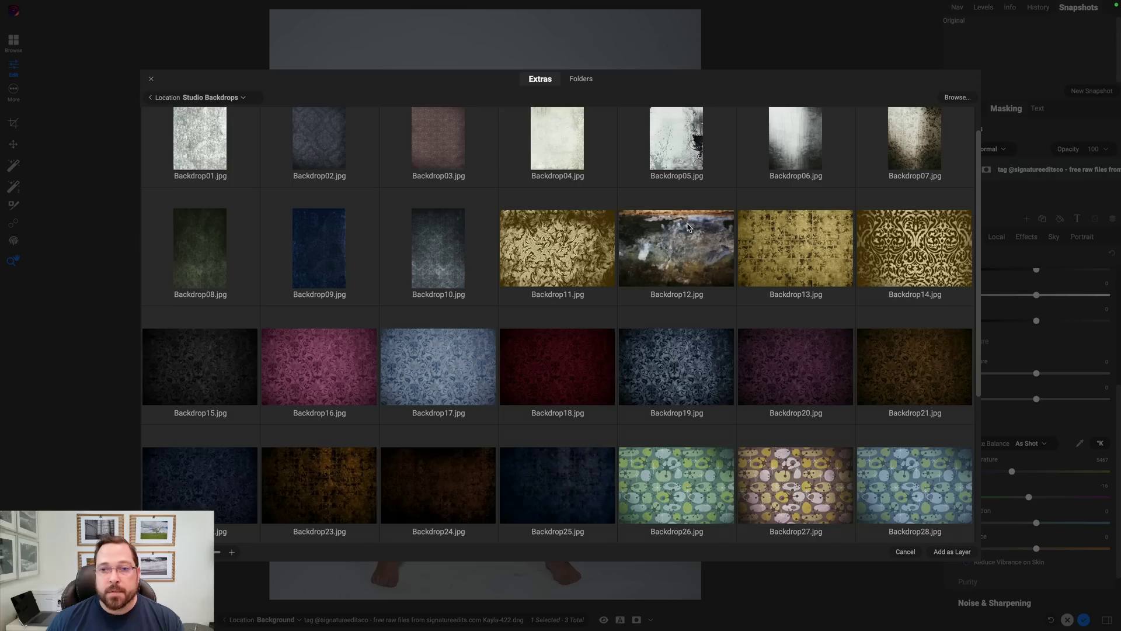
{"action": "scroll", "coordinate": [663, 209], "scroll_direction": "down", "scroll_amount": 5}
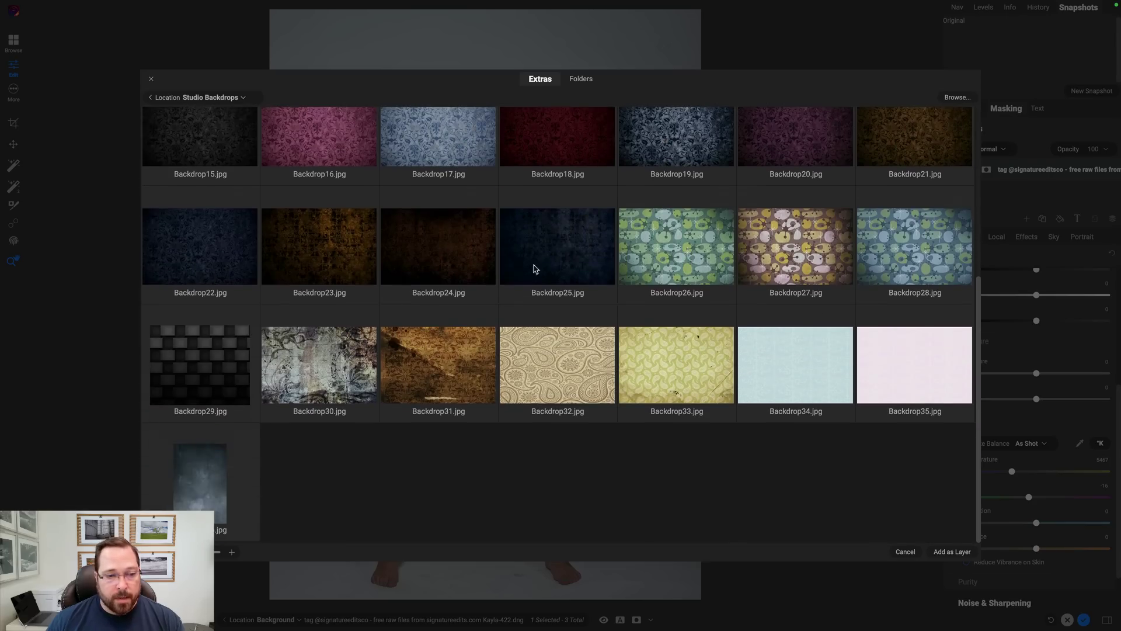
{"action": "left_click", "coordinate": [224, 462]}
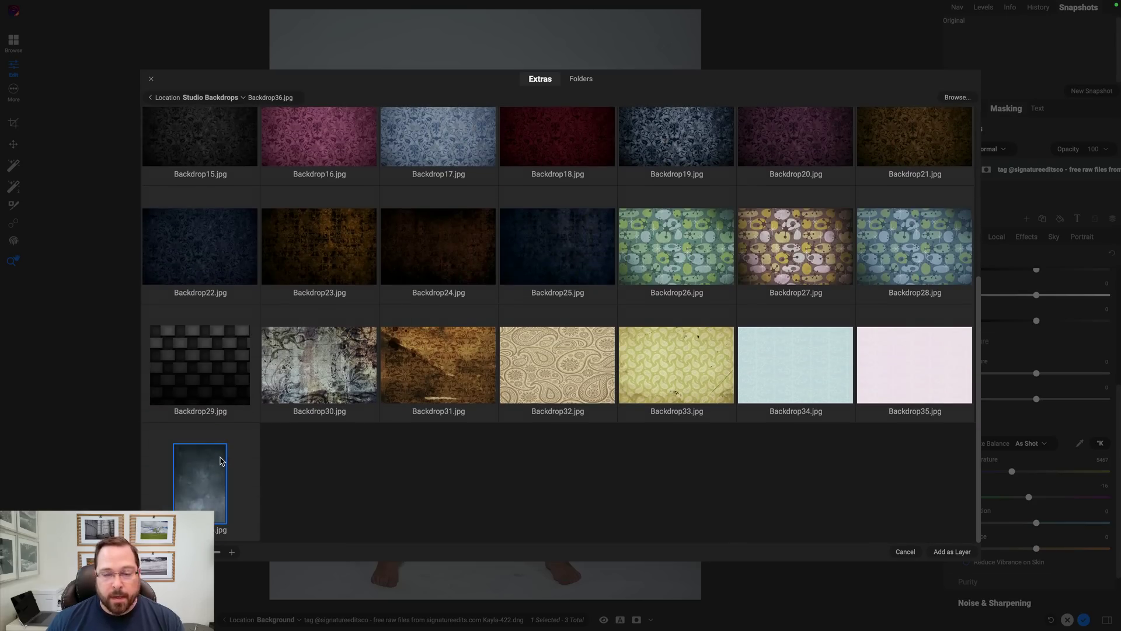
{"action": "double_click", "coordinate": [222, 462]}
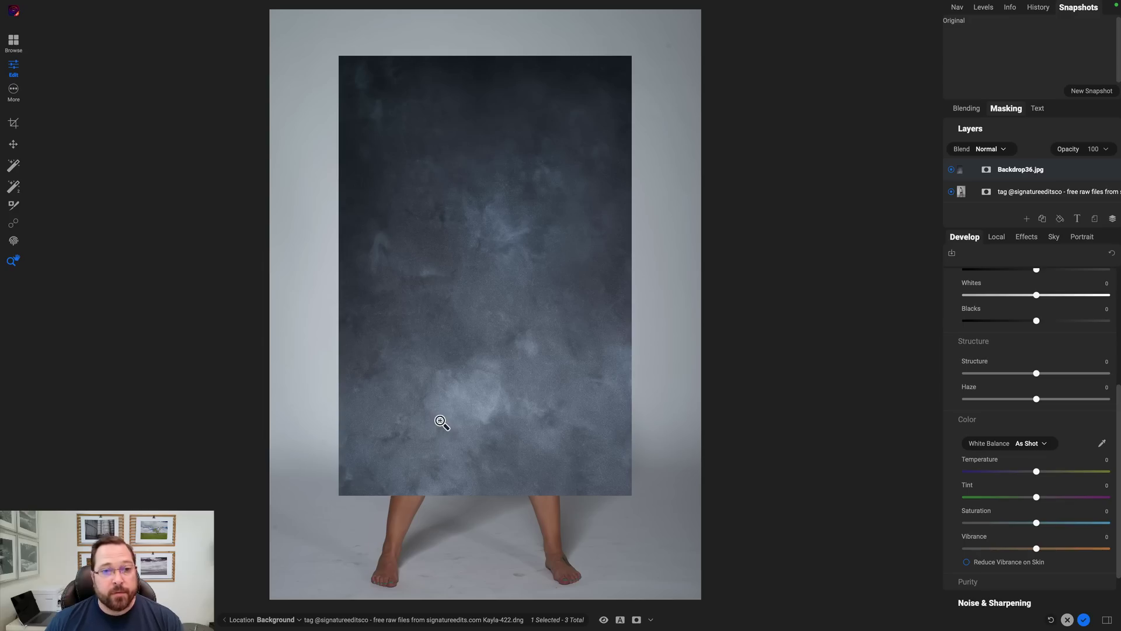
Flip Backdrop36.jpg vertically, stretch it to fill the canvas, and move it beneath the model layer.
{"action": "left_click", "coordinate": [13, 145]}
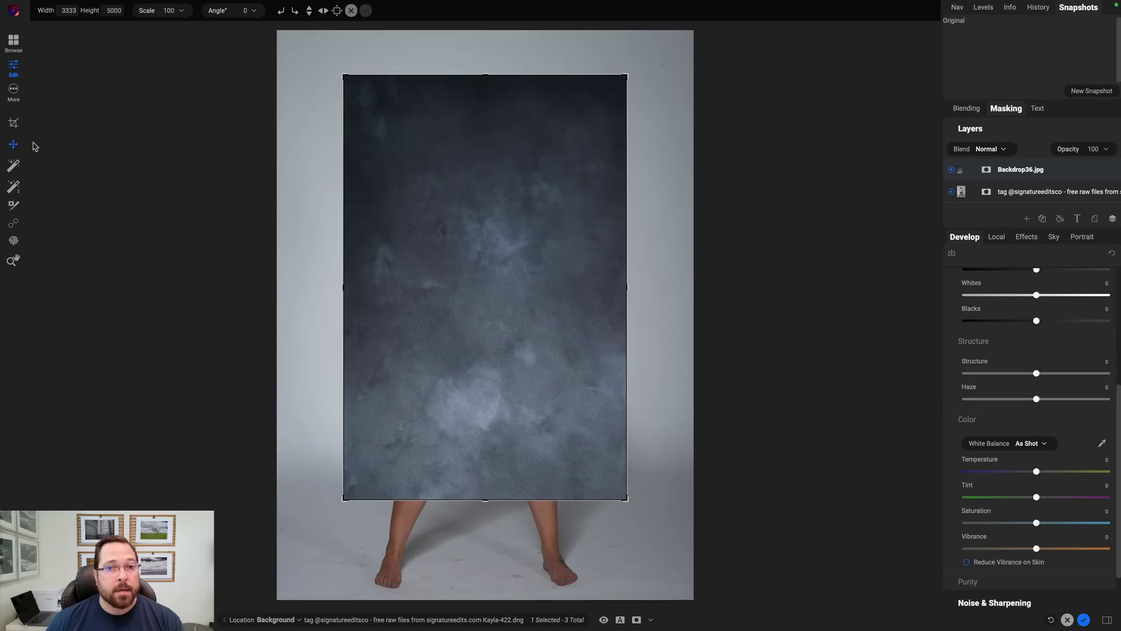
{"action": "left_click", "coordinate": [309, 11]}
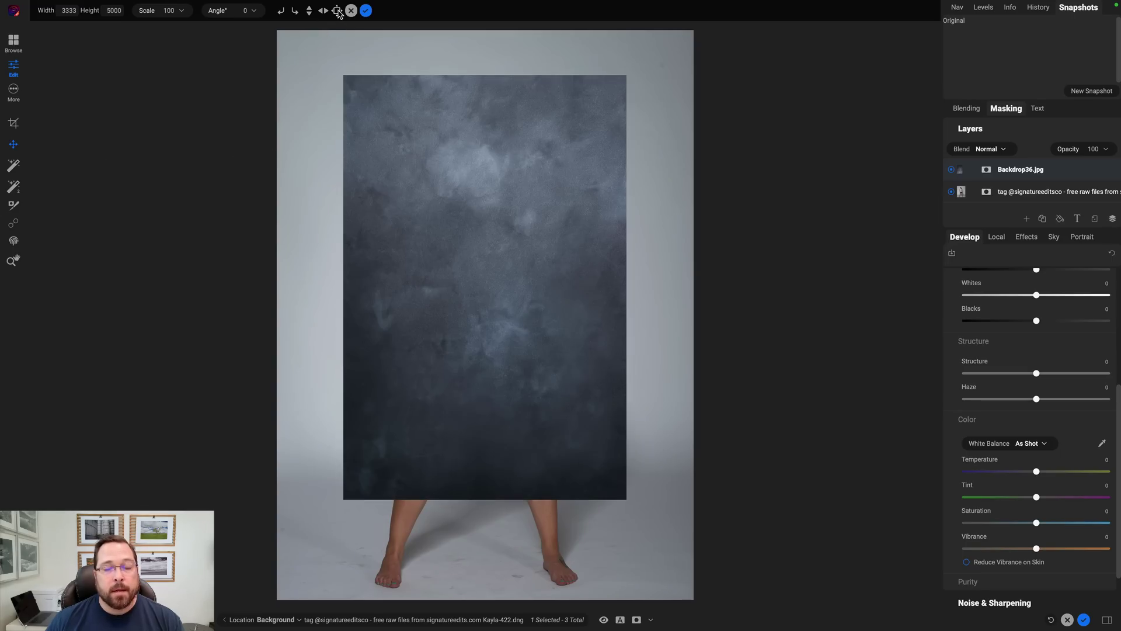
{"action": "left_click", "coordinate": [337, 10]}
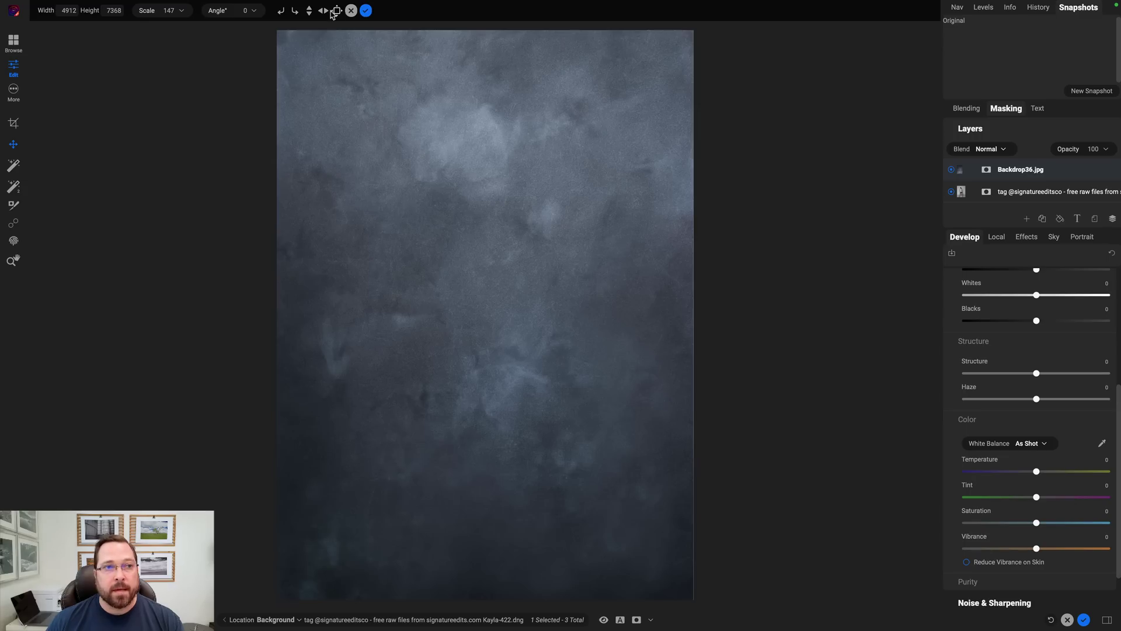
{"action": "left_click_drag", "start_coordinate": [694, 317], "coordinate": [699, 317]}
{"action": "left_click", "coordinate": [366, 11]}
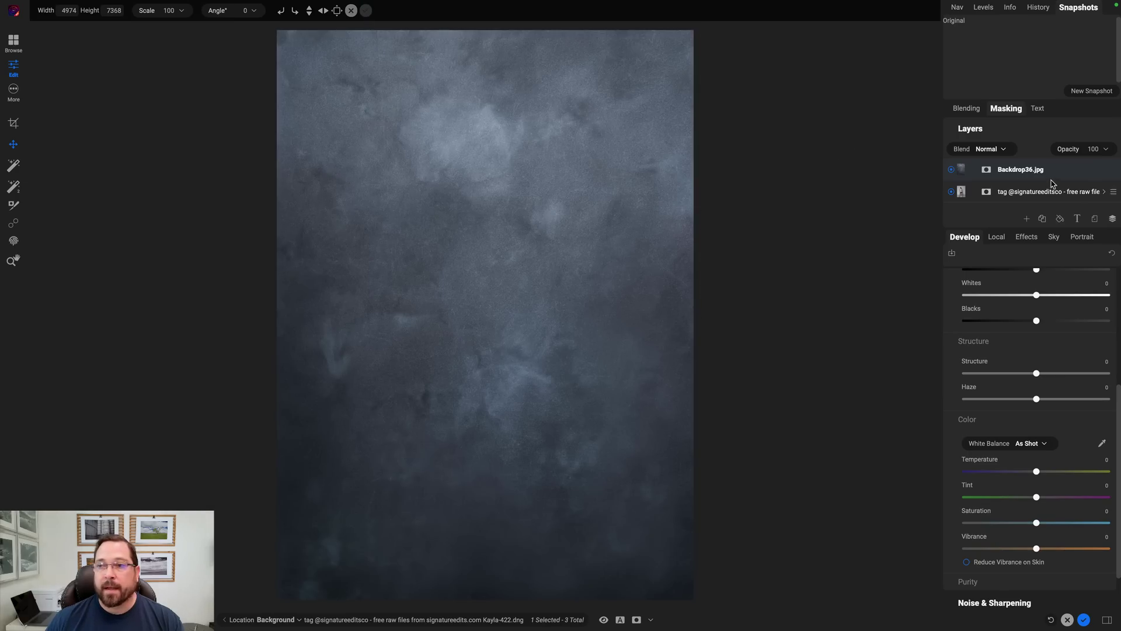
{"action": "left_click_drag", "start_coordinate": [1053, 176], "coordinate": [1050, 204]}
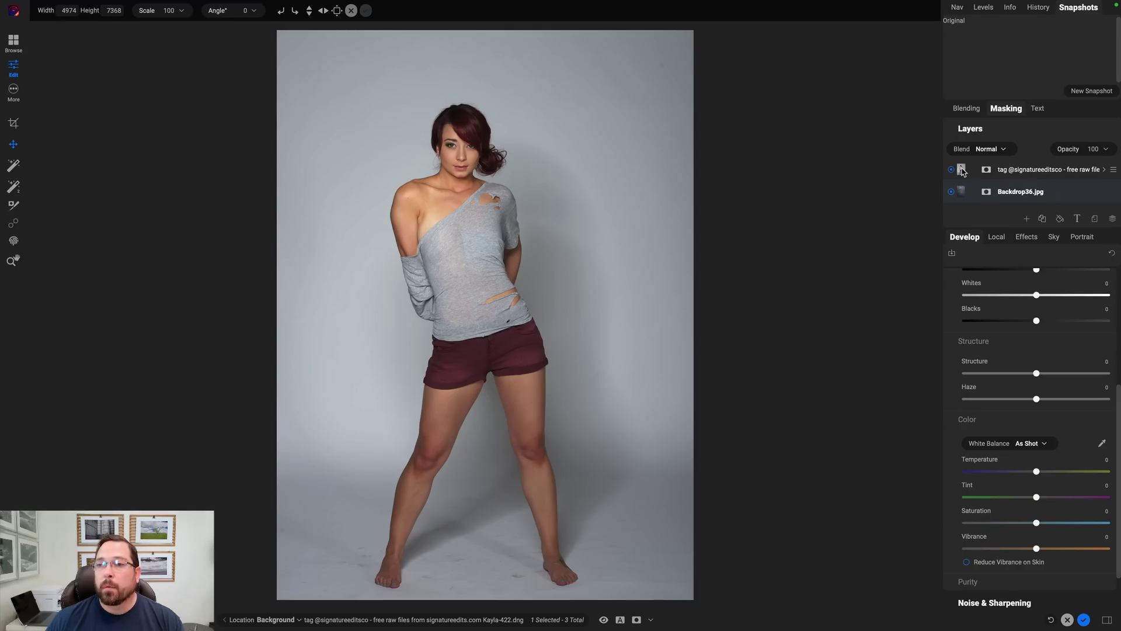
Cut out the model with a Quick Mask AI selection of her figure, then check the mask view.
{"action": "left_click", "coordinate": [962, 171]}
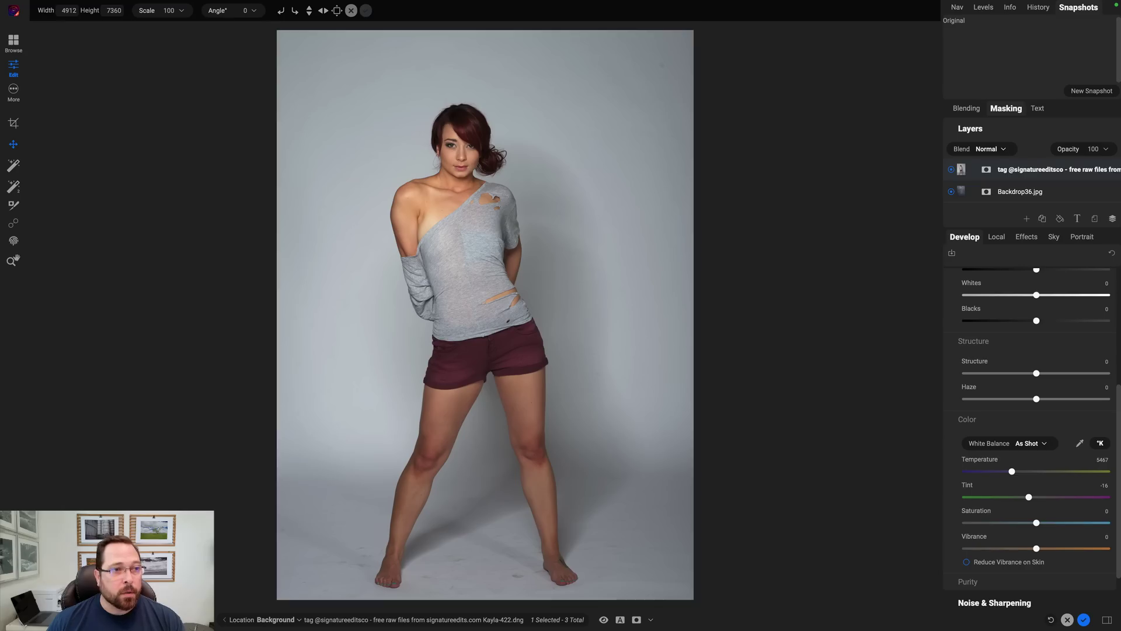
{"action": "left_click", "coordinate": [13, 204]}
{"action": "left_click", "coordinate": [76, 11]}
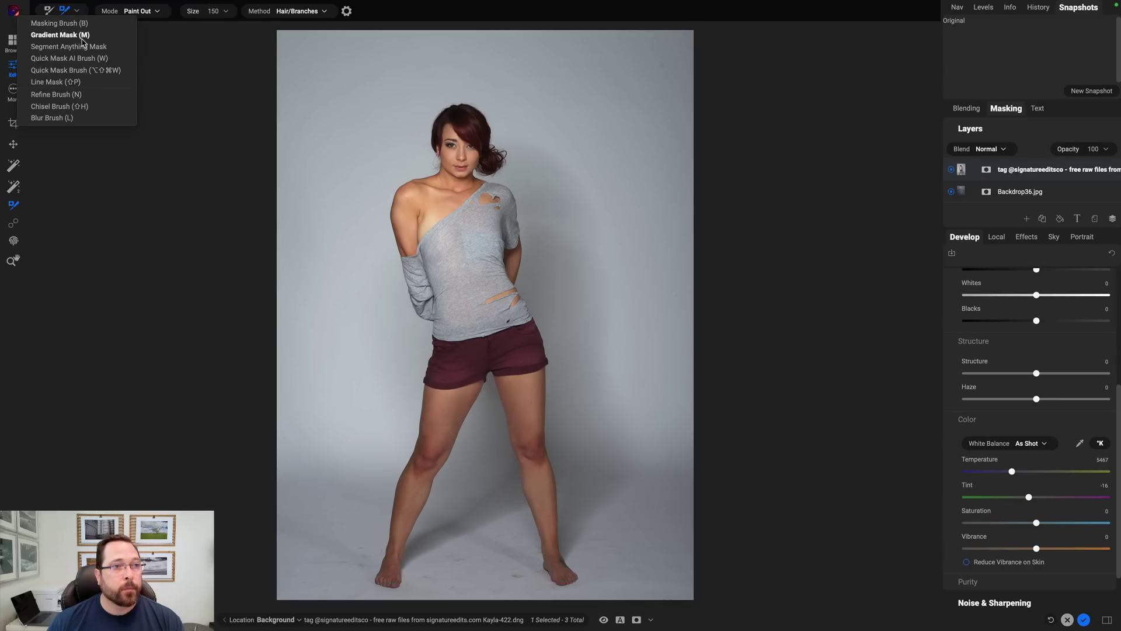
{"action": "left_click", "coordinate": [85, 59]}
{"action": "left_click", "coordinate": [473, 248]}
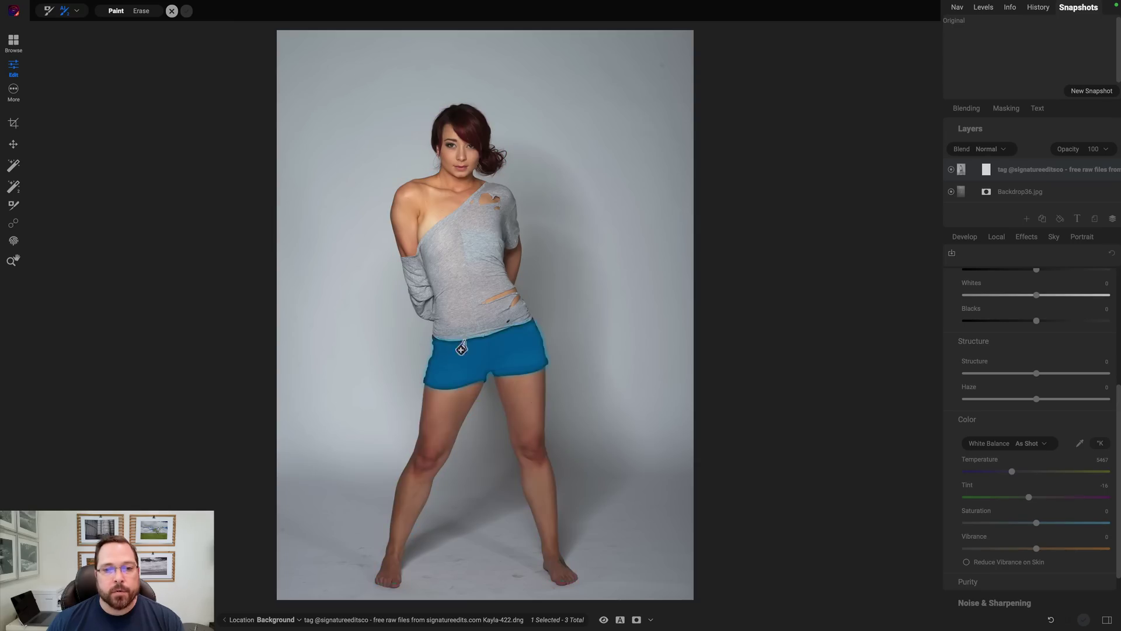
{"action": "left_click", "coordinate": [454, 286]}
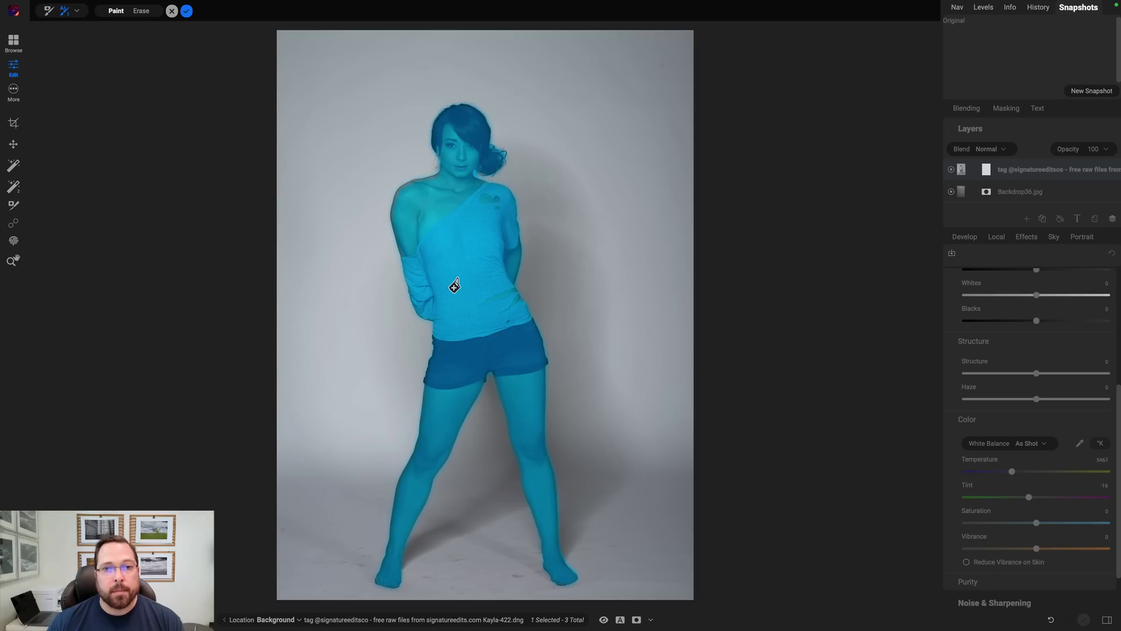
{"action": "left_click", "coordinate": [186, 11]}
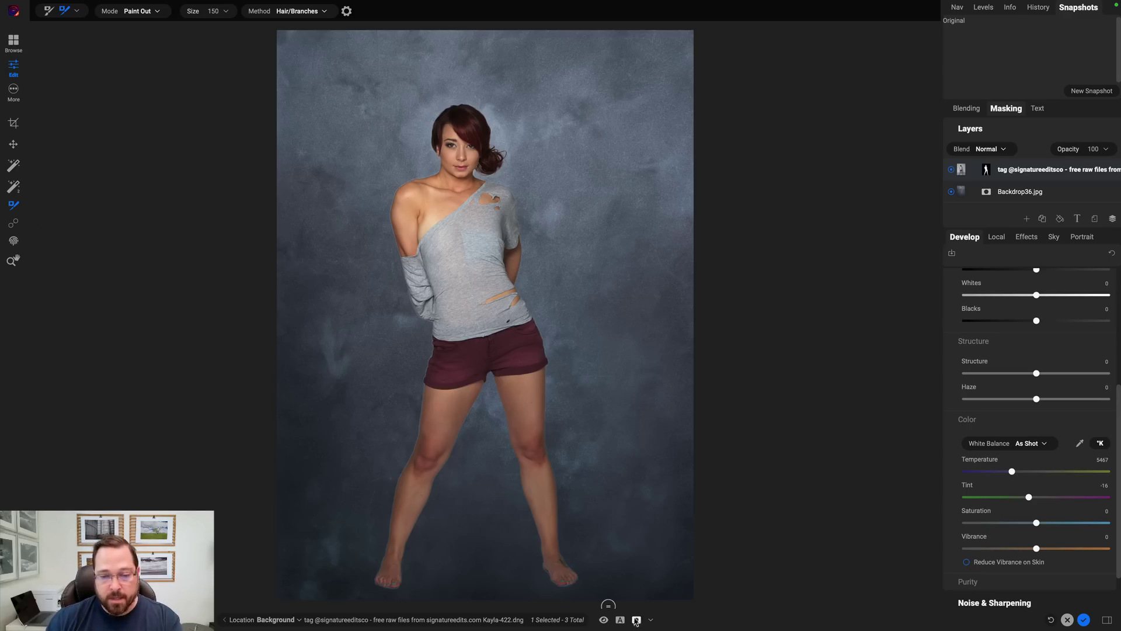
{"action": "left_click", "coordinate": [637, 620]}
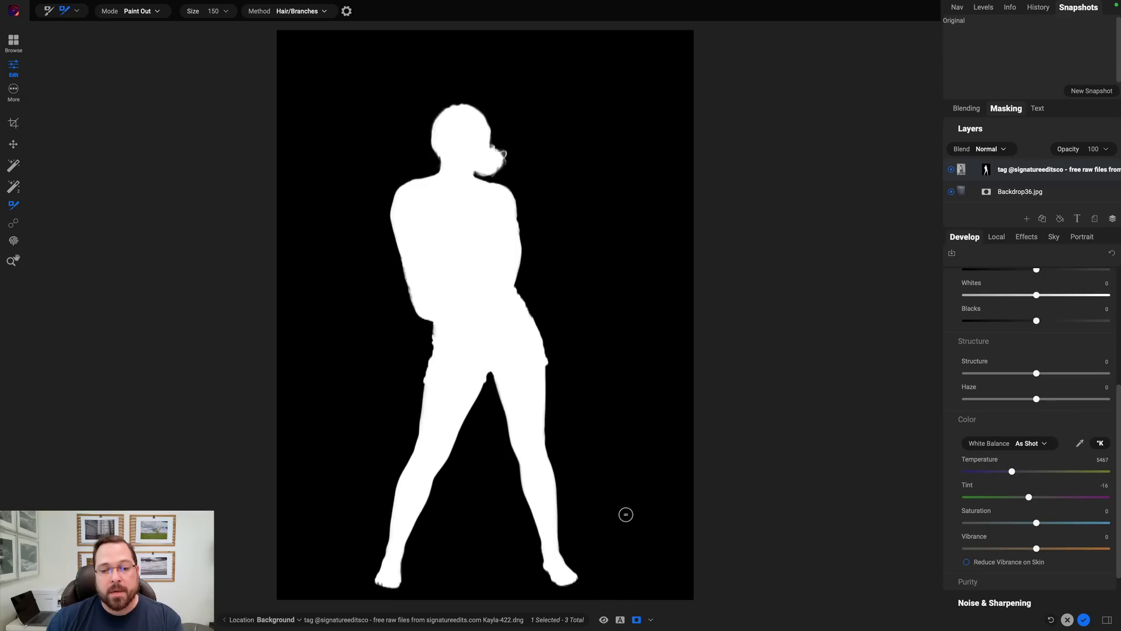
{"action": "left_click", "coordinate": [637, 620]}
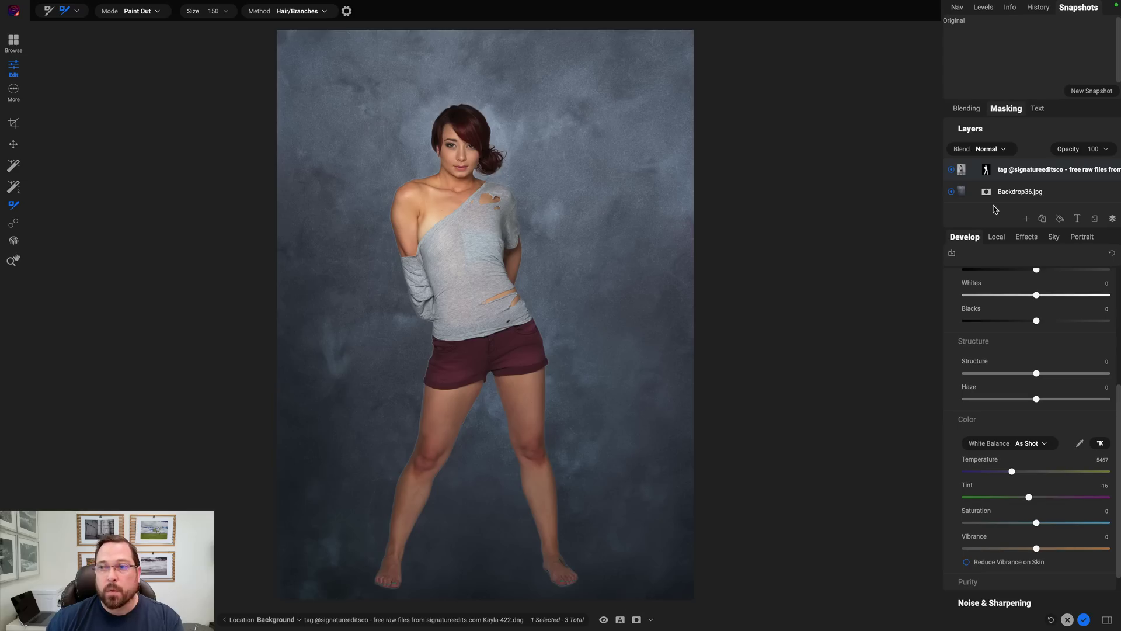
Lower the model layer's mask Density from 100 to 68 in Global Settings.
{"action": "left_click", "coordinate": [1012, 112]}
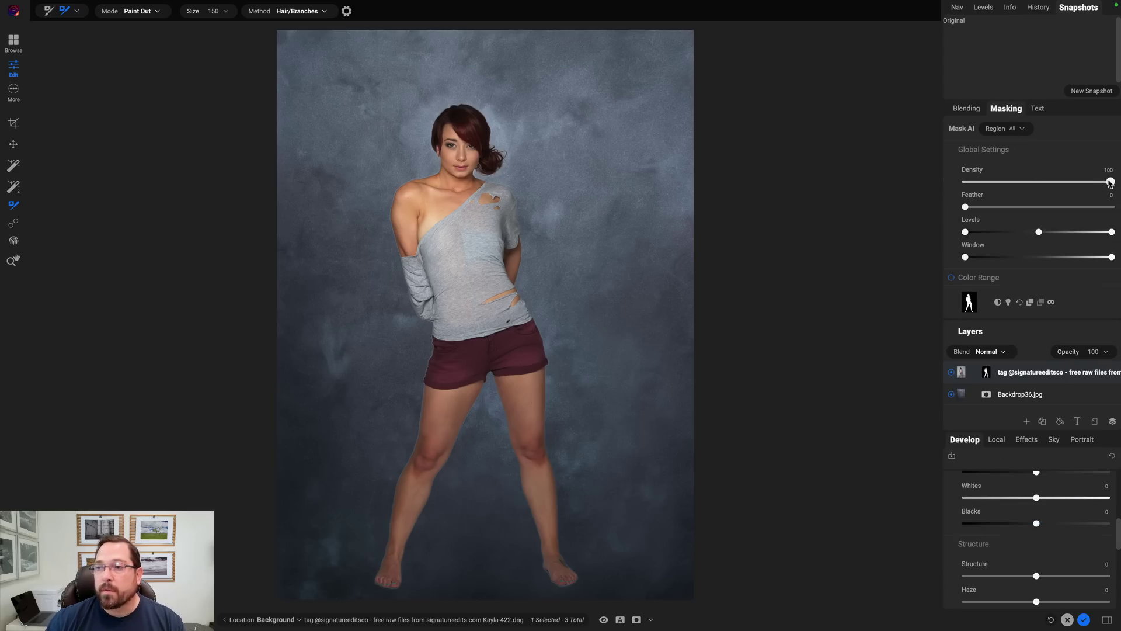
{"action": "left_click_drag", "start_coordinate": [1109, 183], "coordinate": [1065, 190]}
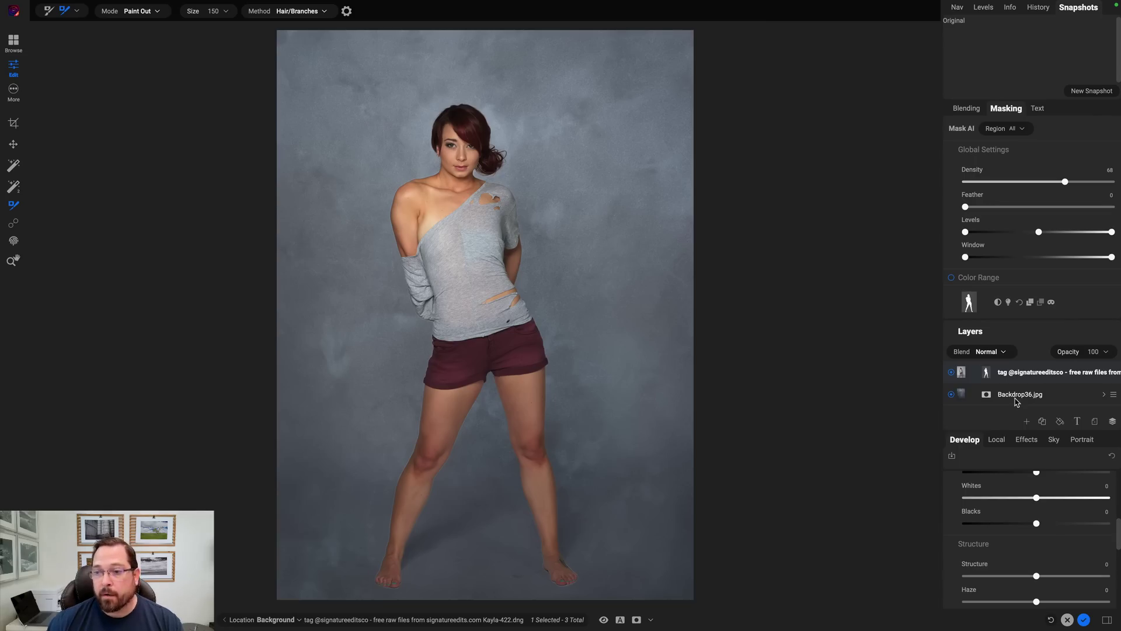
Add a red Photo Filter to Backdrop36.jpg (Amount 38, Saturation -27) to turn it pink.
{"action": "left_click", "coordinate": [1017, 401]}
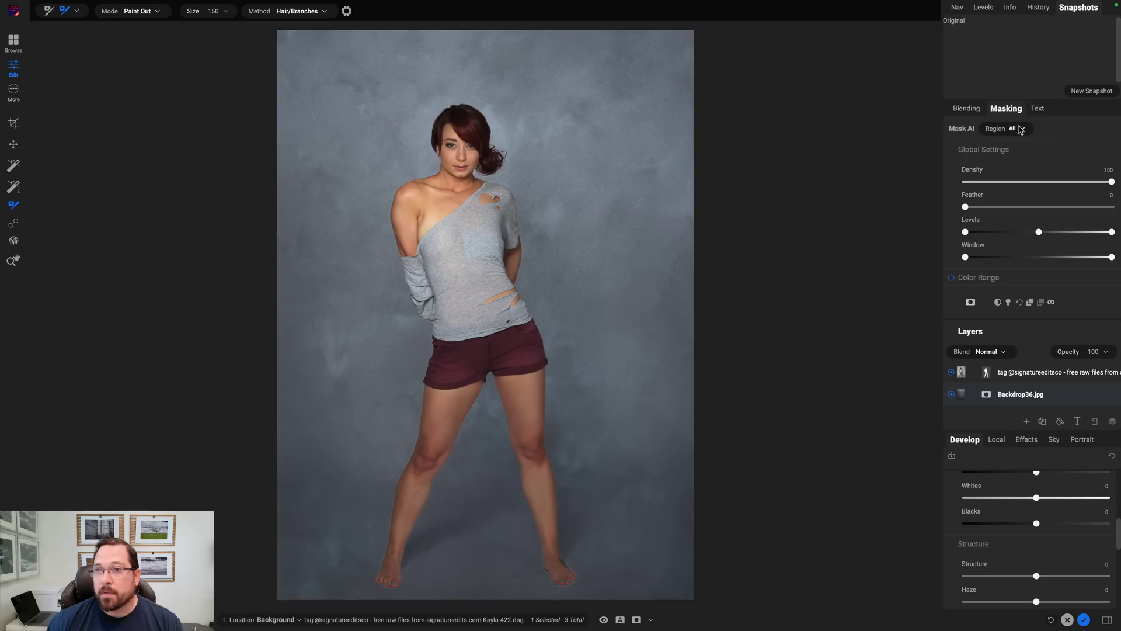
{"action": "left_click", "coordinate": [1005, 112]}
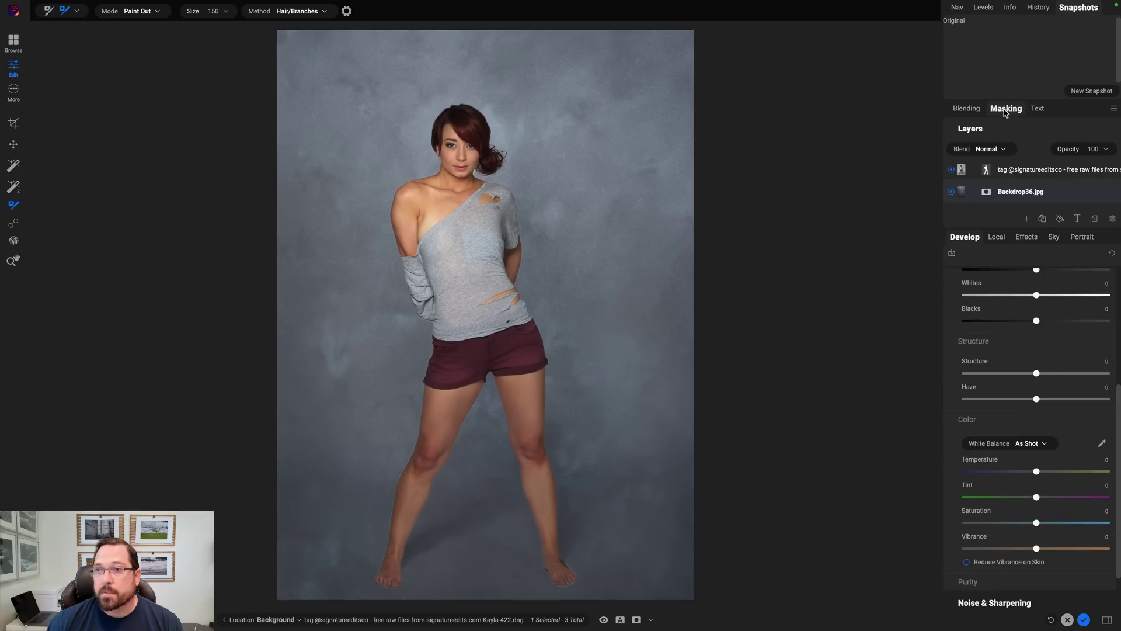
{"action": "left_click", "coordinate": [1032, 243]}
{"action": "left_click", "coordinate": [1035, 279]}
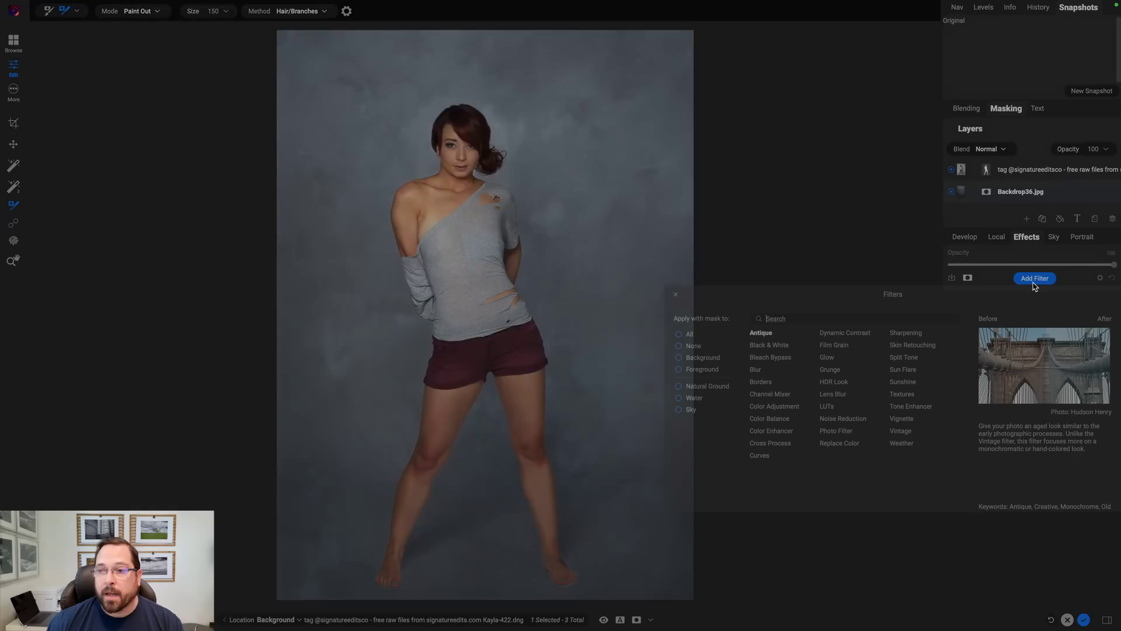
{"action": "left_click", "coordinate": [846, 432]}
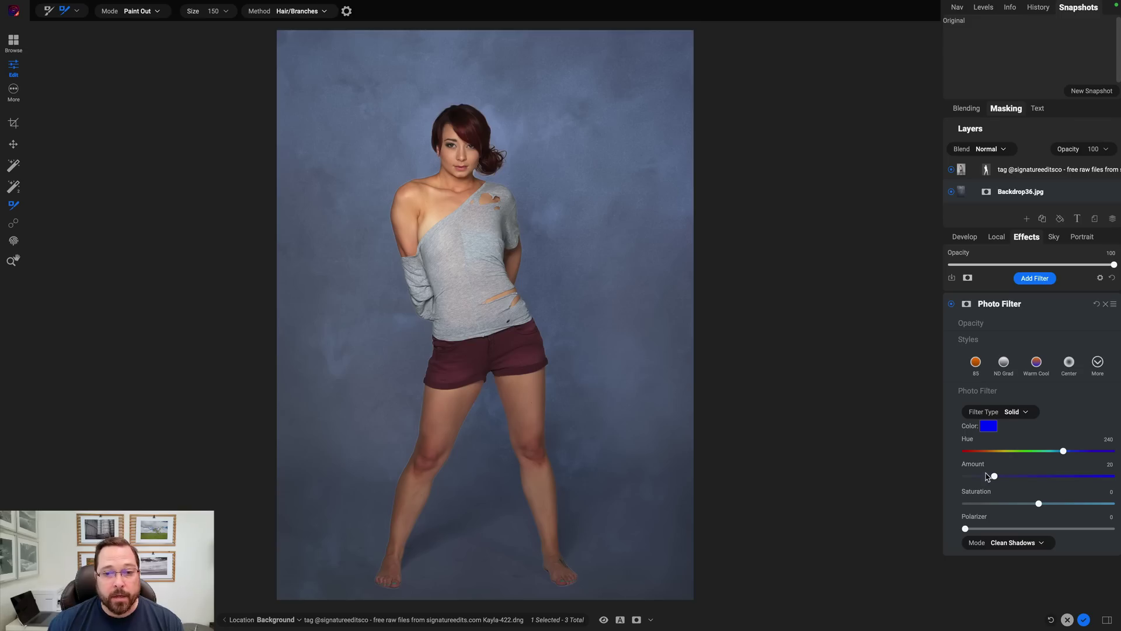
{"action": "left_click_drag", "start_coordinate": [1063, 451], "coordinate": [1017, 477]}
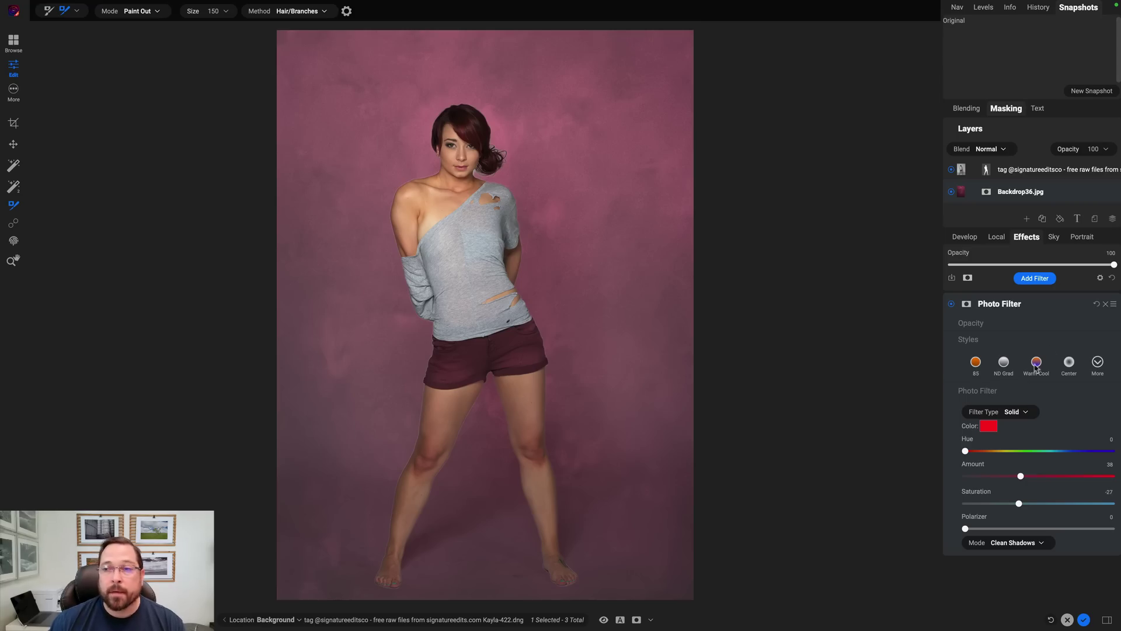
Set the model layer's Chisel mask brush to Remove at size 125, zoomed in on her torso and shoulder.
{"action": "left_click", "coordinate": [976, 174]}
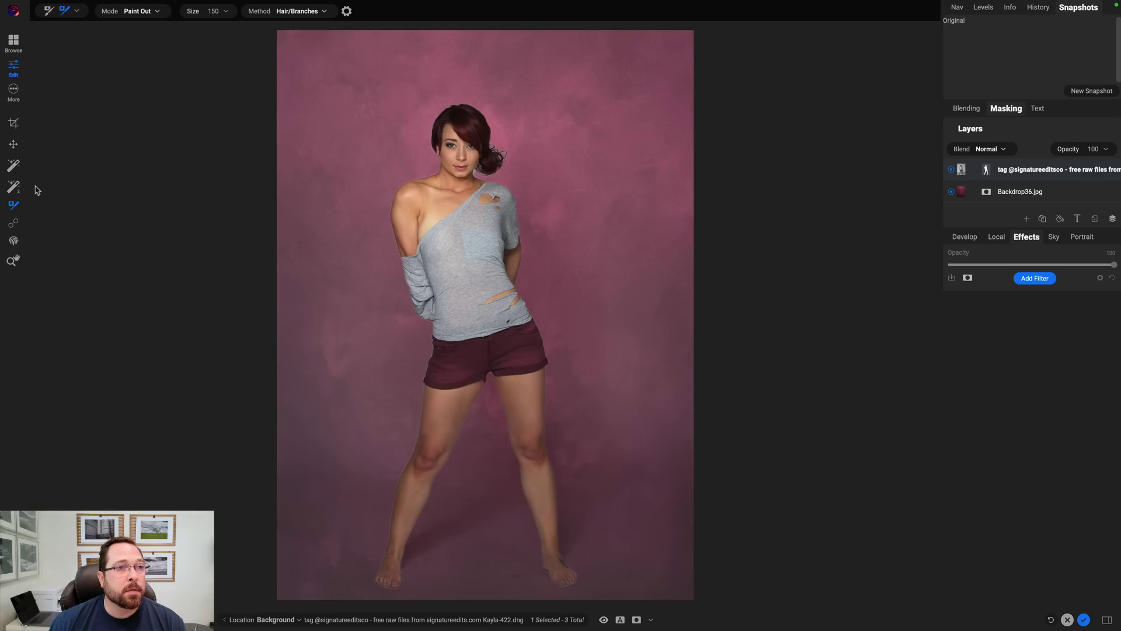
{"action": "left_click", "coordinate": [77, 11]}
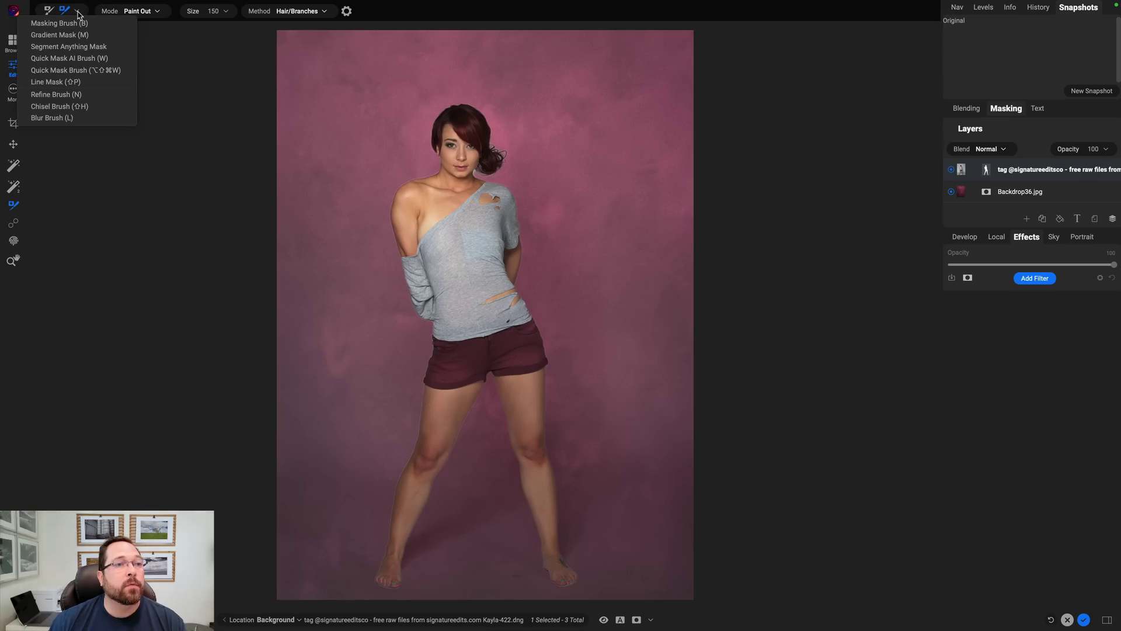
{"action": "left_click", "coordinate": [84, 107]}
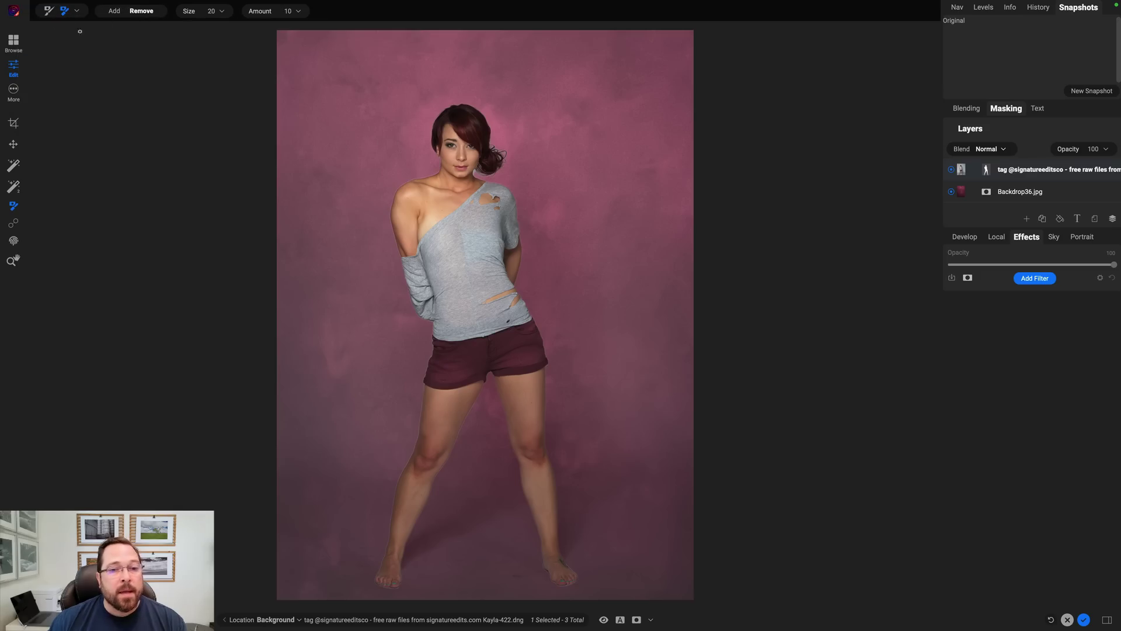
{"action": "key", "text": "bracketright"}
{"action": "key", "text": "bracketright"}
{"action": "key", "text": "bracketright"}
{"action": "key", "text": "bracketright"}
{"action": "key", "text": "bracketright"}
{"action": "key", "text": "bracketright"}
{"action": "key", "text": "bracketright"}
{"action": "key", "text": "bracketright"}
{"action": "key", "text": "bracketright"}
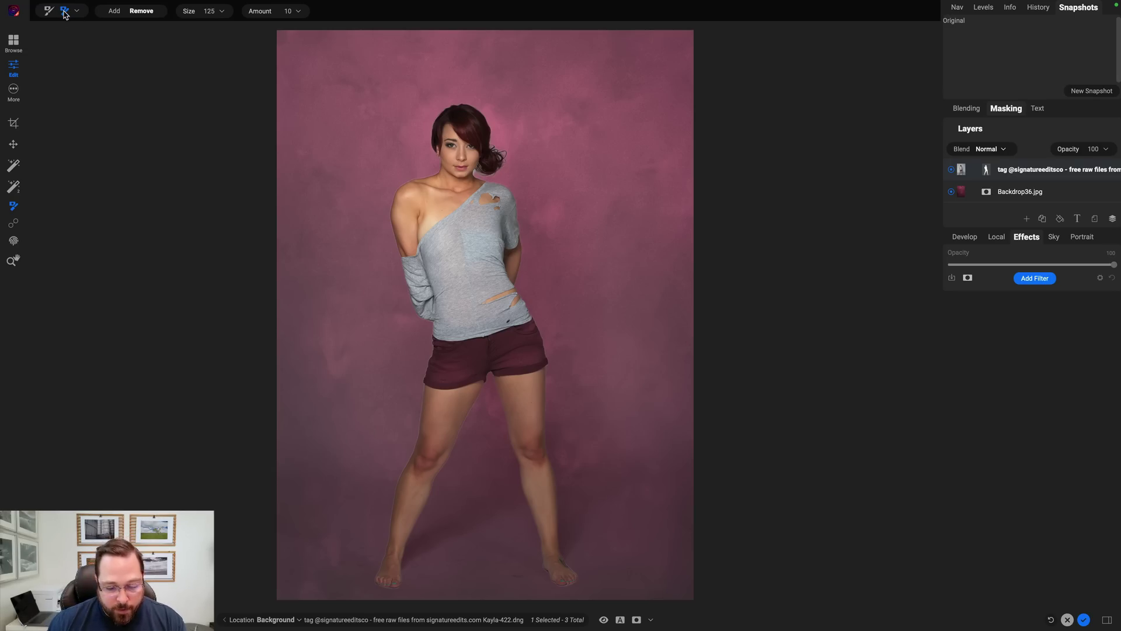
{"action": "key", "text": "ctrl+equal"}
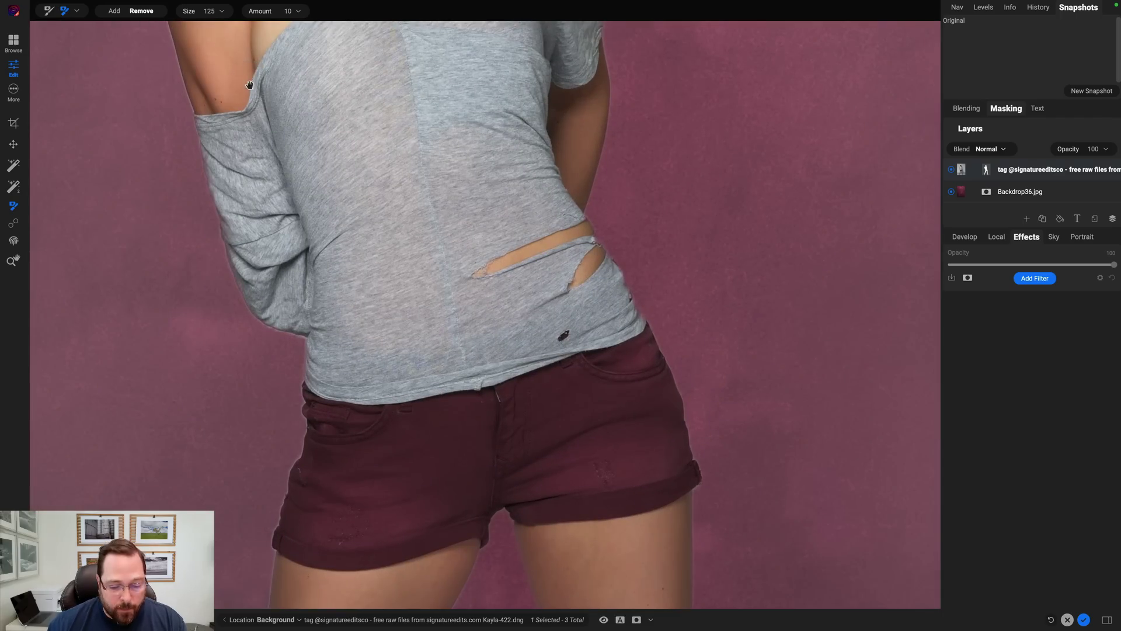
{"action": "scroll", "coordinate": [423, 302], "scroll_direction": "up", "scroll_amount": 5}
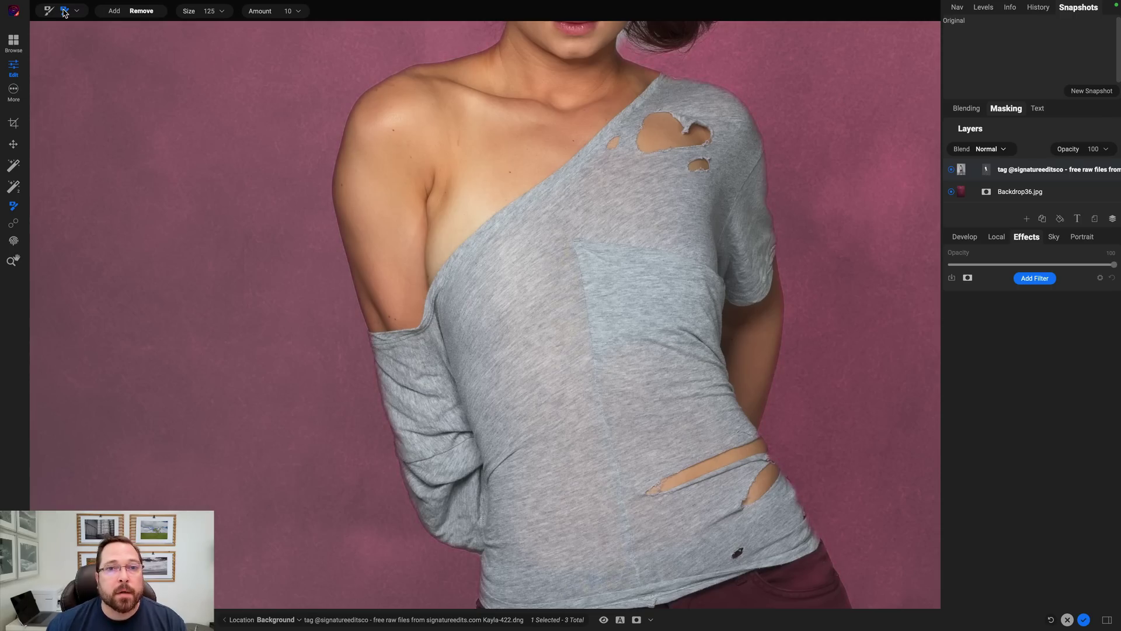
{"action": "left_click", "coordinate": [64, 11]}
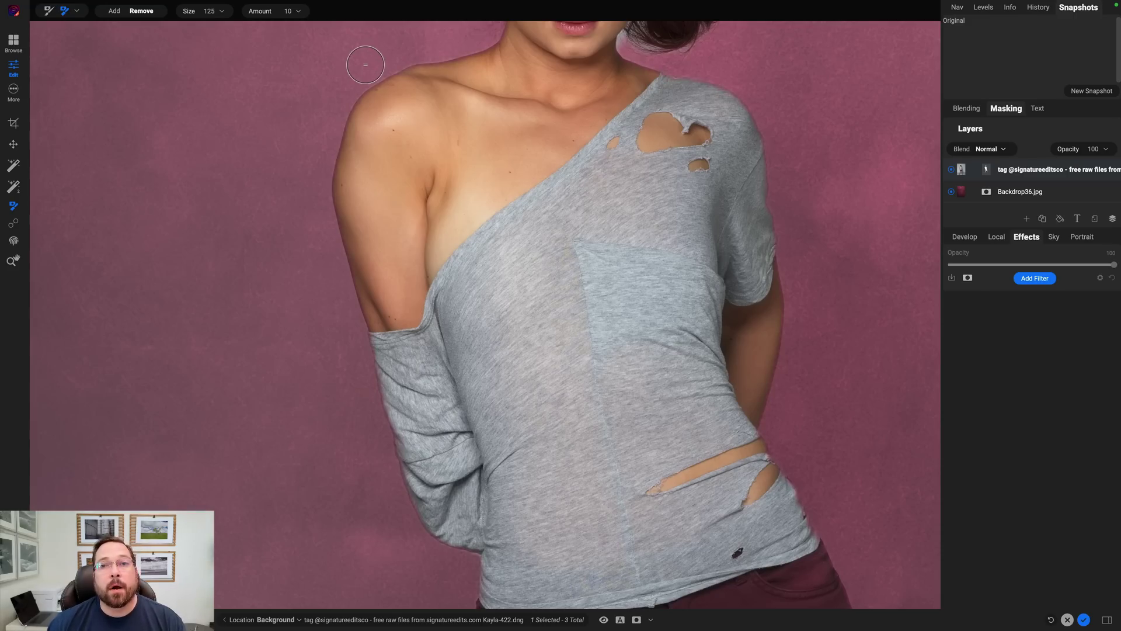
{"action": "left_click_drag", "start_coordinate": [461, 102], "coordinate": [283, 205]}
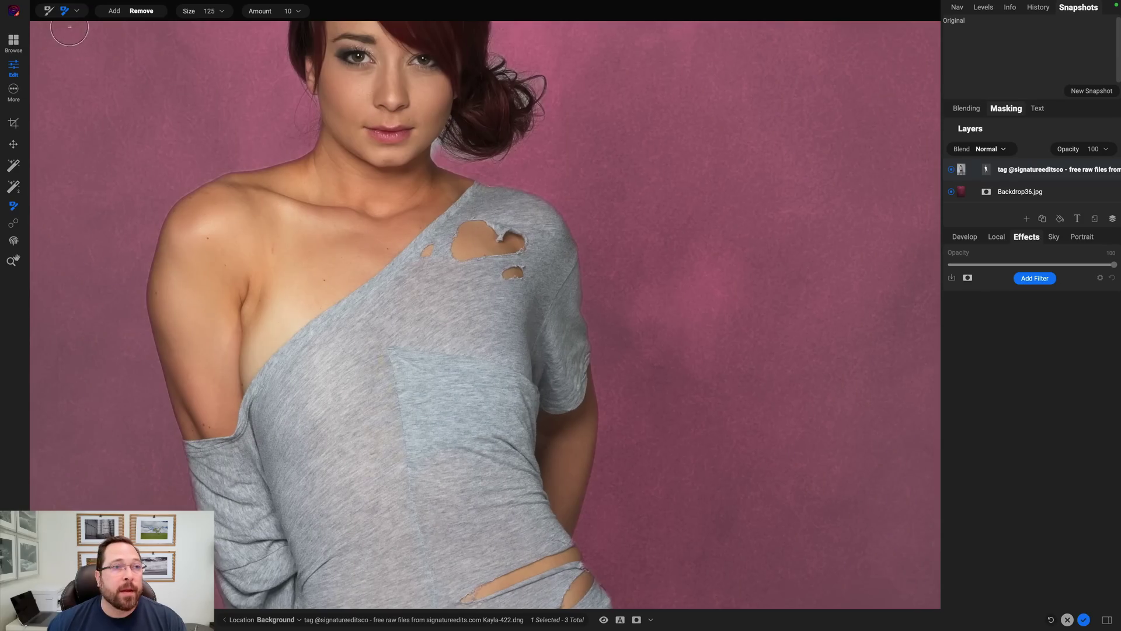
Paint the Refine Brush (Hair/Branches) over the model's hair bun, then fit the whole figure in view.
{"action": "left_click", "coordinate": [77, 11]}
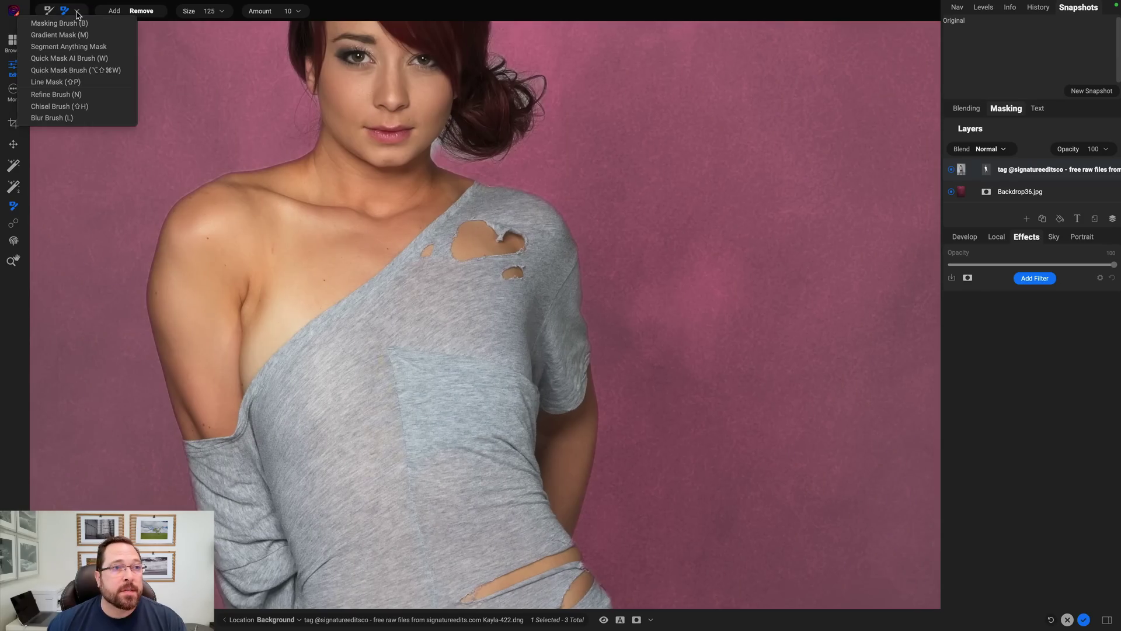
{"action": "left_click", "coordinate": [66, 94]}
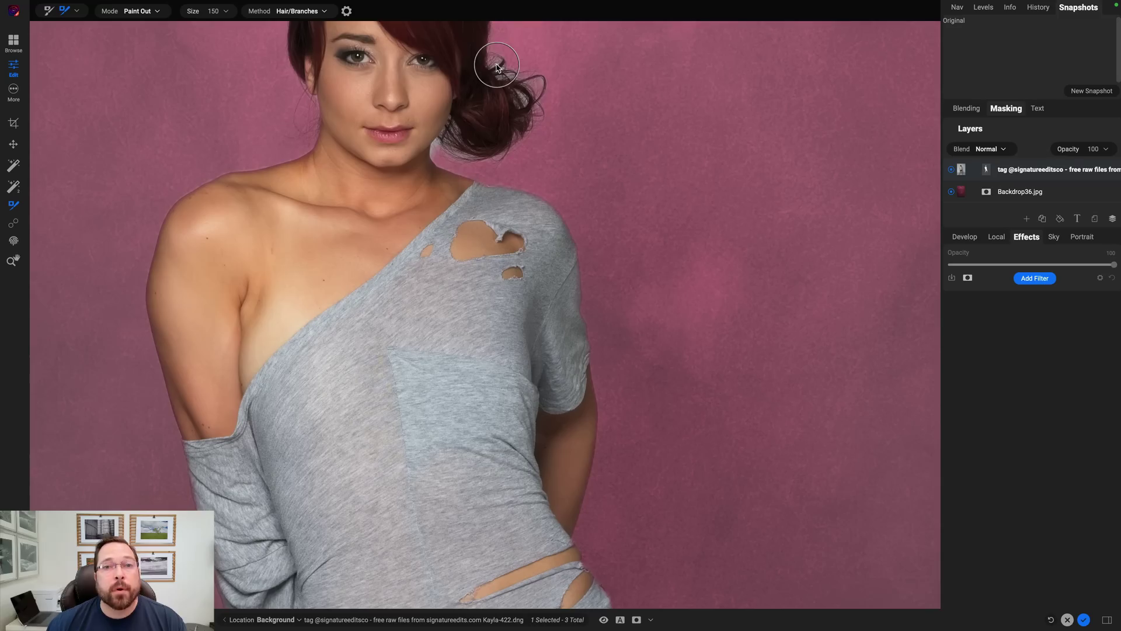
{"action": "mouse_move", "coordinate": [490, 70]}
{"action": "left_mouse_down"}
{"action": "mouse_move", "coordinate": [528, 89]}
{"action": "mouse_move", "coordinate": [487, 141]}
{"action": "mouse_move", "coordinate": [465, 128]}
{"action": "mouse_move", "coordinate": [452, 149]}
{"action": "left_mouse_up"}
{"action": "key", "text": "ctrl+0"}
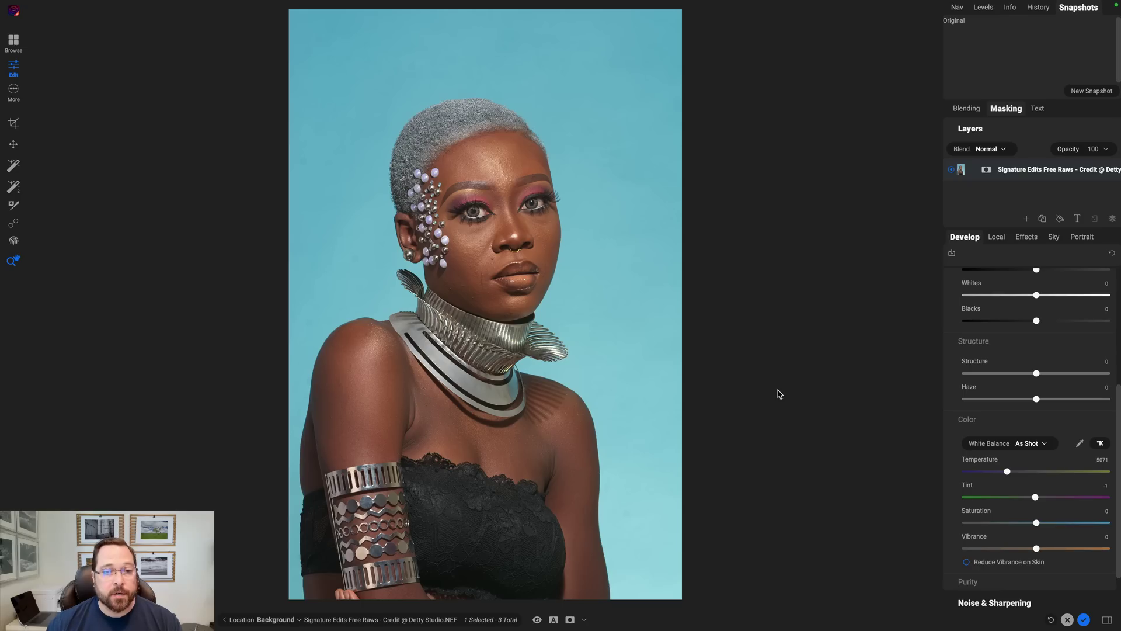
Inspect the necklace up close, then lower the turquoise portrait's Exposure to -0.7.
{"action": "left_click", "coordinate": [515, 383]}
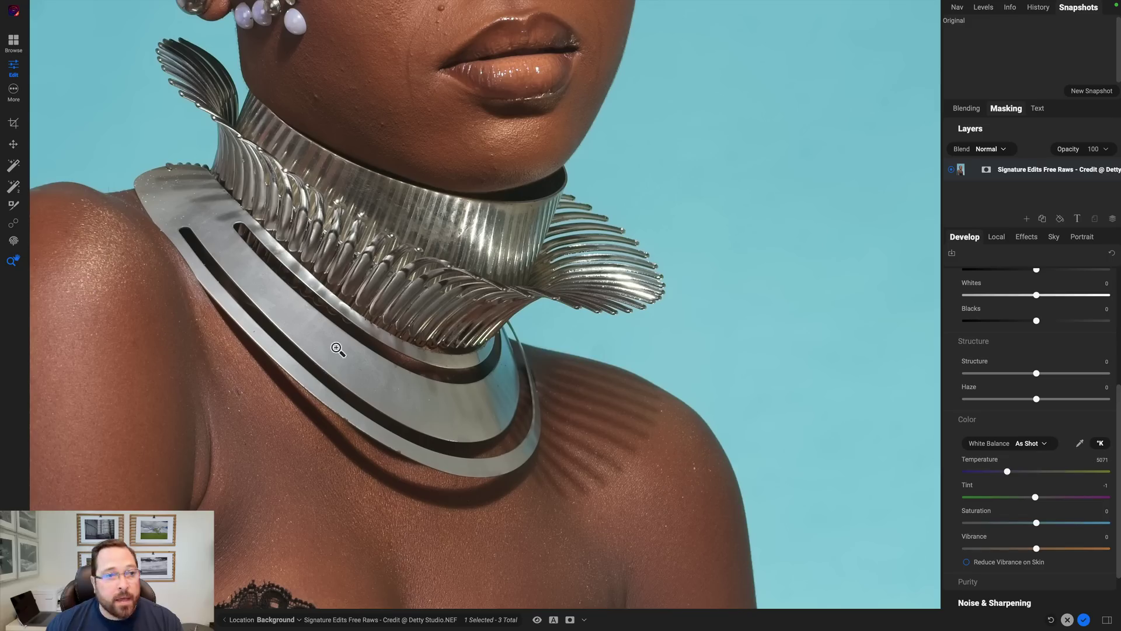
{"action": "left_click", "coordinate": [118, 291]}
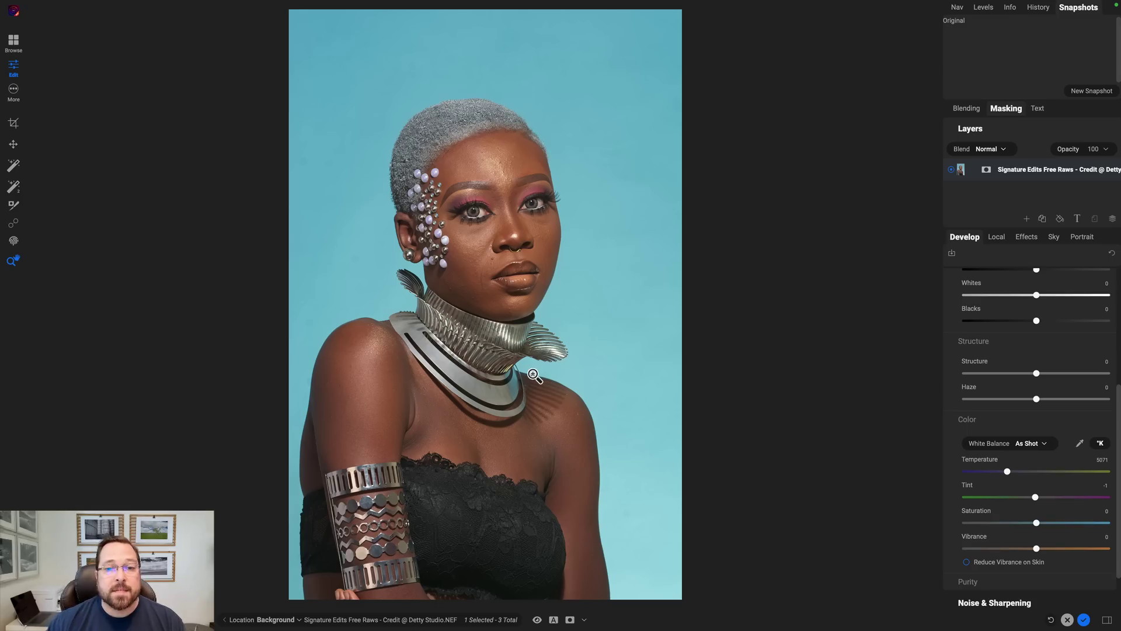
{"action": "scroll", "coordinate": [1015, 399], "scroll_direction": "up", "scroll_amount": 5}
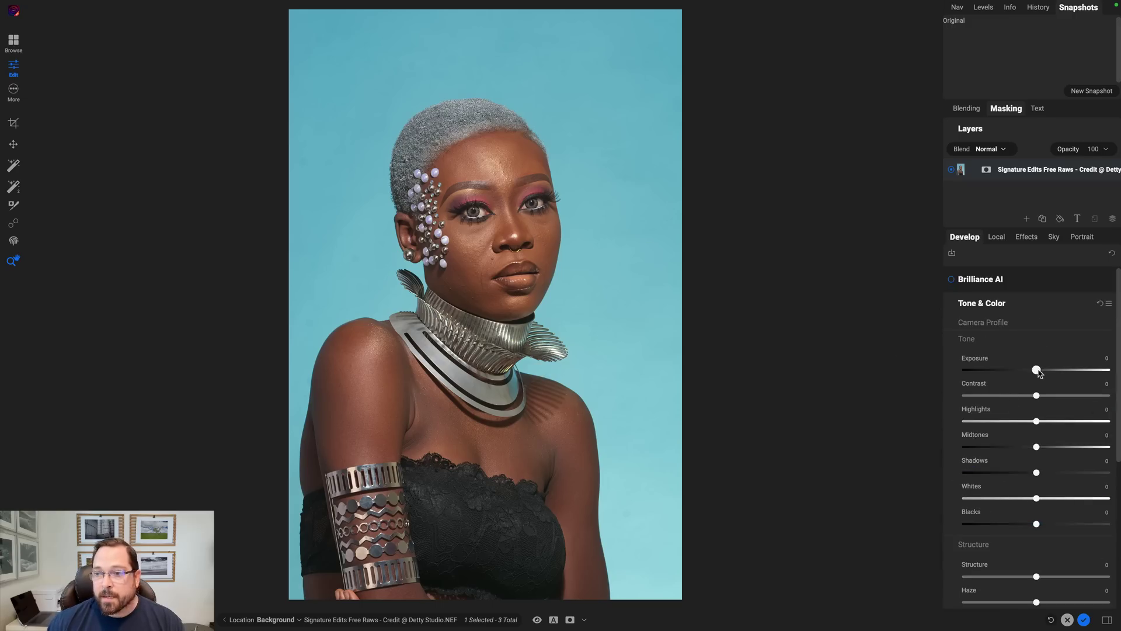
{"action": "left_click_drag", "start_coordinate": [1038, 373], "coordinate": [1029, 378]}
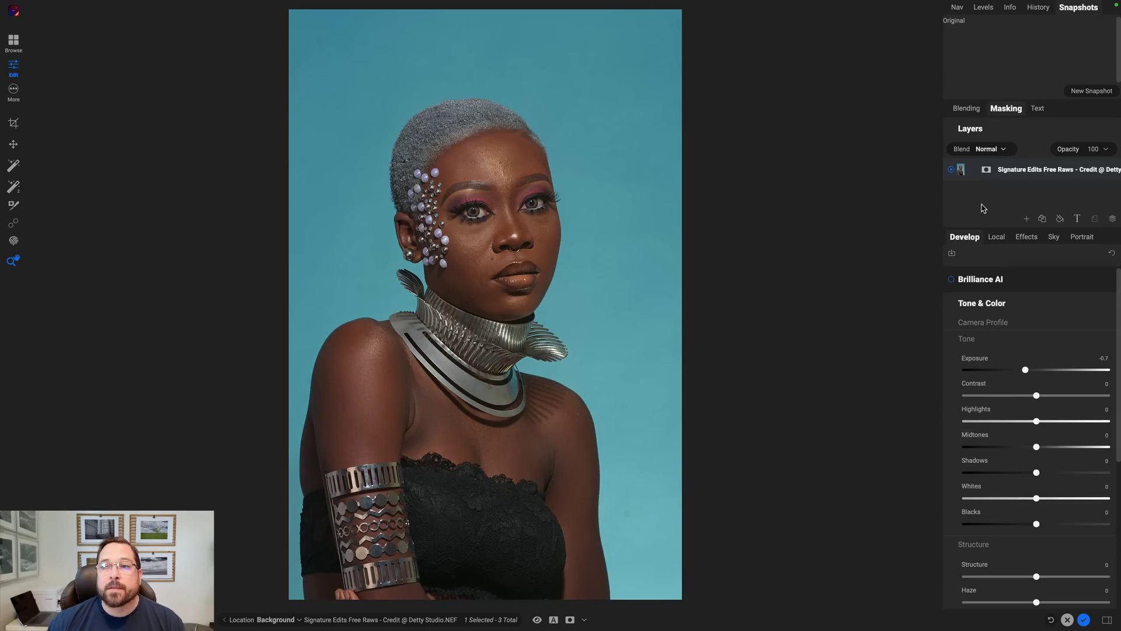
Add Backdrop06.jpg from the Studio Backdrops collection as a new layer.
{"action": "left_click", "coordinate": [1027, 220]}
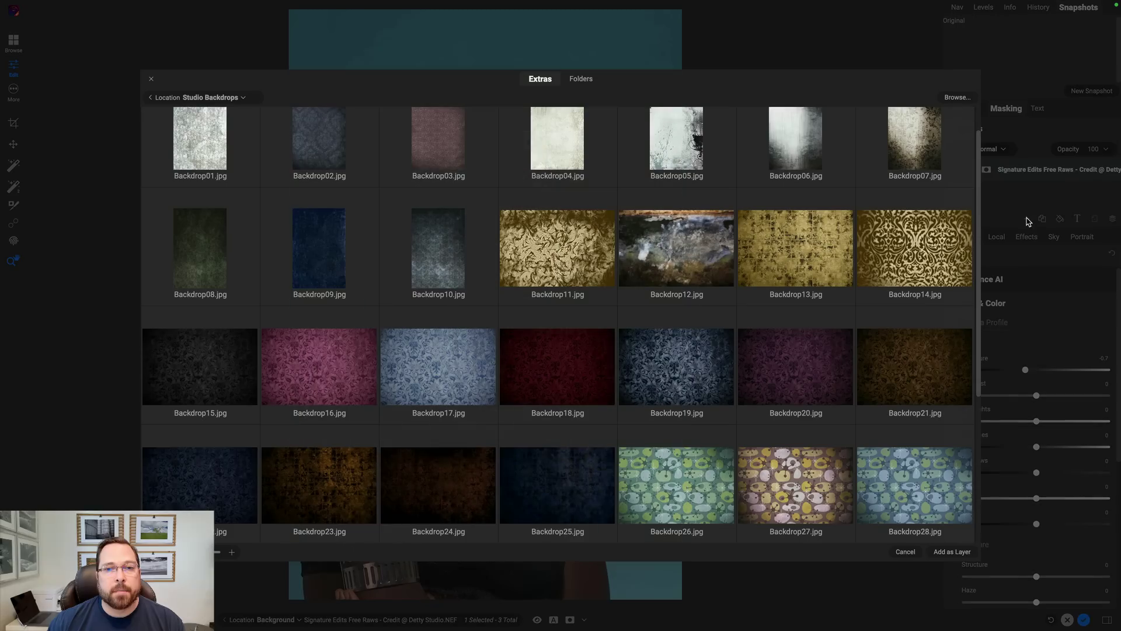
{"action": "scroll", "coordinate": [615, 304], "scroll_direction": "up", "scroll_amount": 1}
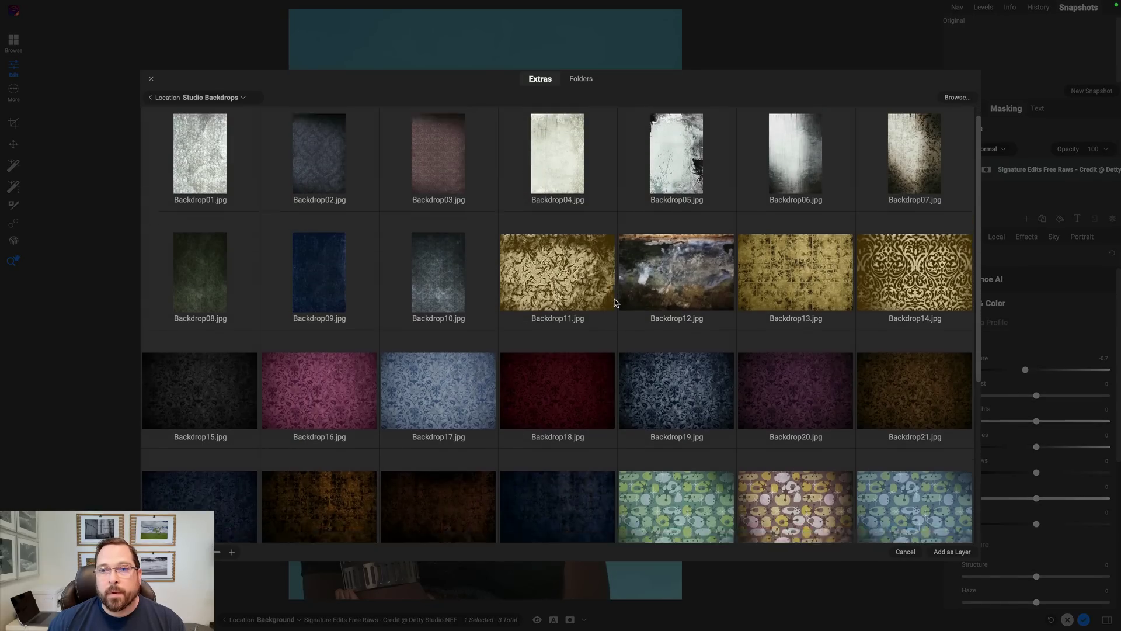
{"action": "scroll", "coordinate": [615, 303], "scroll_direction": "down", "scroll_amount": 5}
{"action": "scroll", "coordinate": [614, 300], "scroll_direction": "up", "scroll_amount": 5}
{"action": "double_click", "coordinate": [798, 164]}
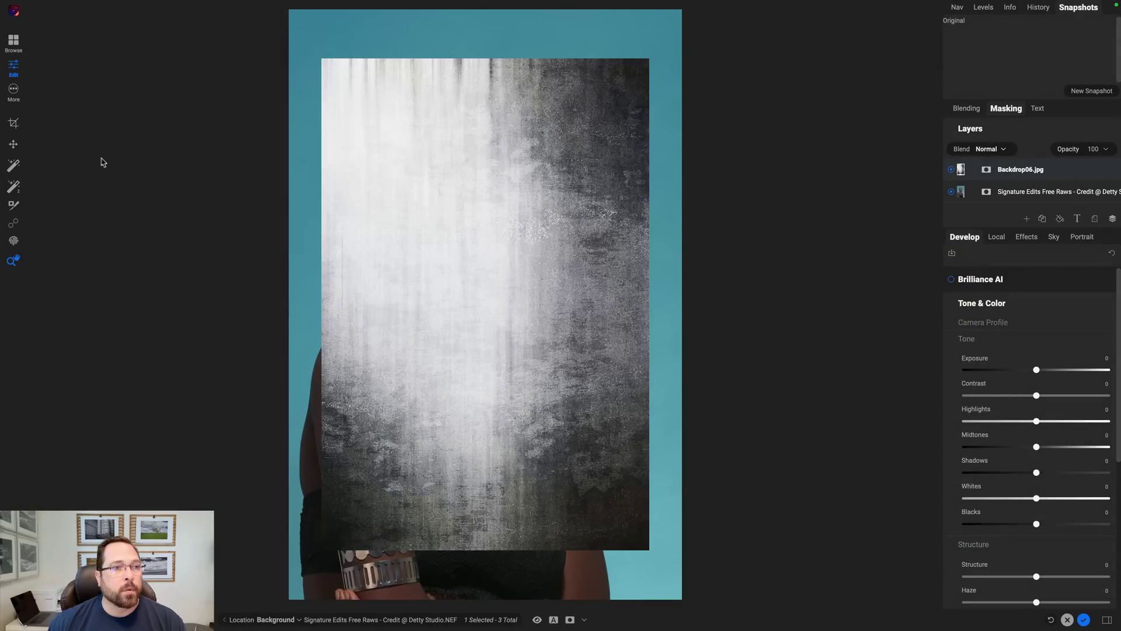
Scale Backdrop06.jpg to fill the canvas at 140%, then place the portrait layer above it.
{"action": "left_click", "coordinate": [13, 146]}
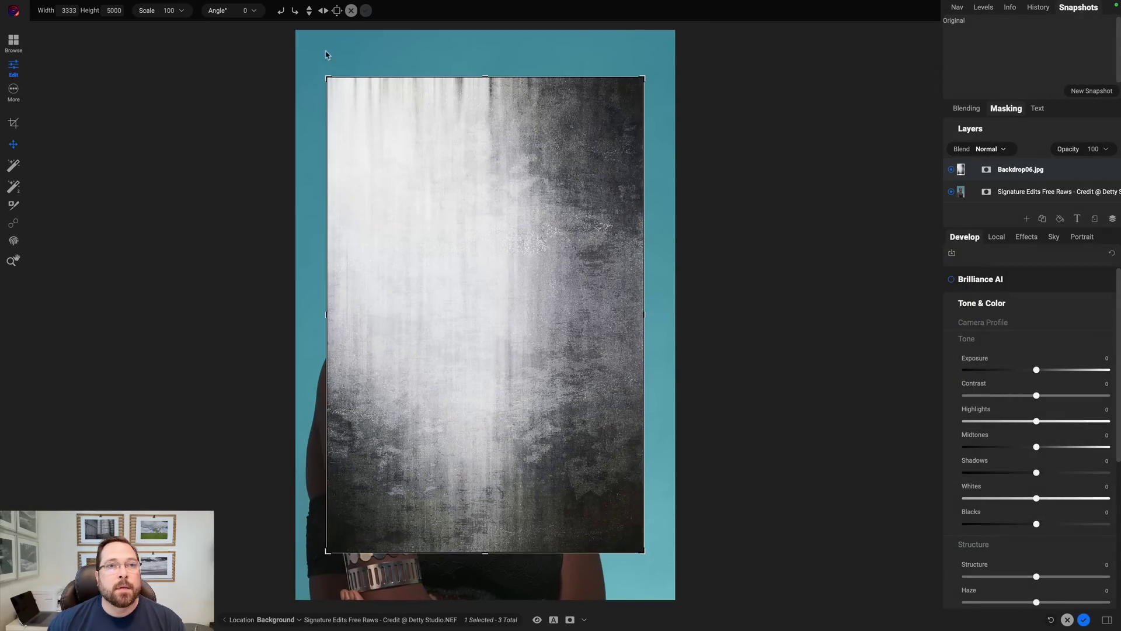
{"action": "left_click", "coordinate": [336, 11]}
{"action": "mouse_move", "coordinate": [330, 7]}
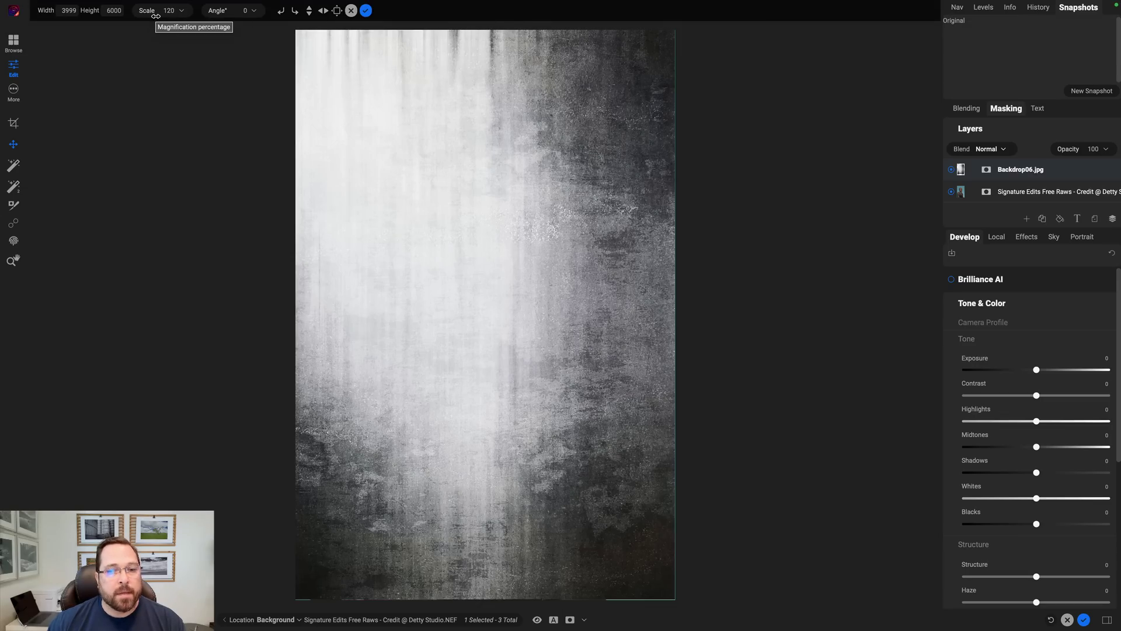
{"action": "left_click_drag", "start_coordinate": [156, 15], "coordinate": [156, 15]}
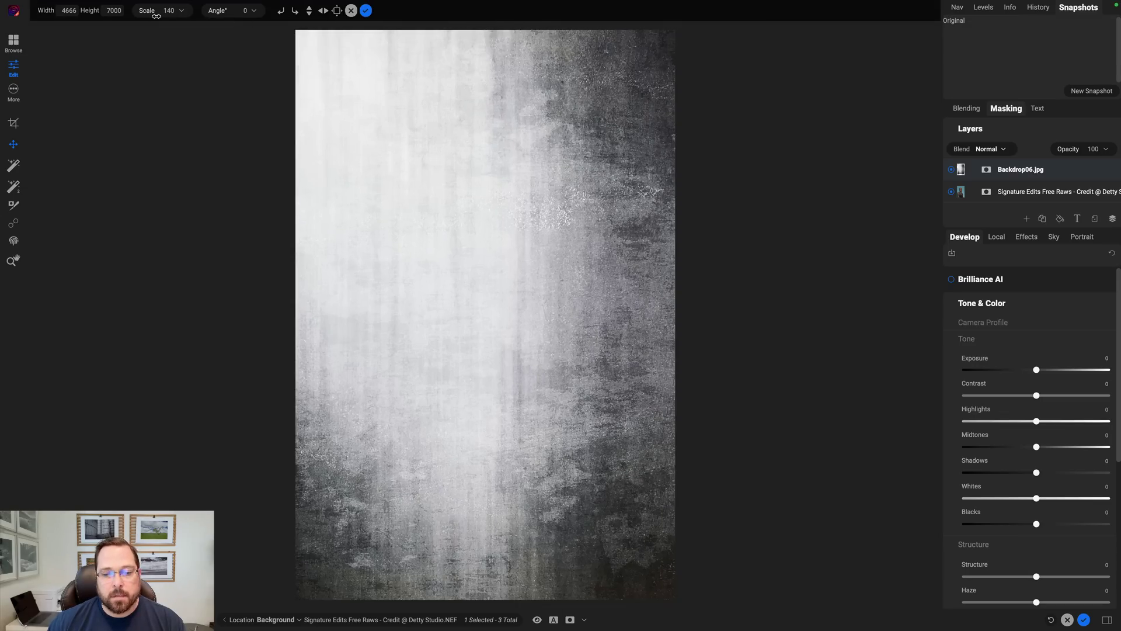
{"action": "left_click", "coordinate": [365, 10]}
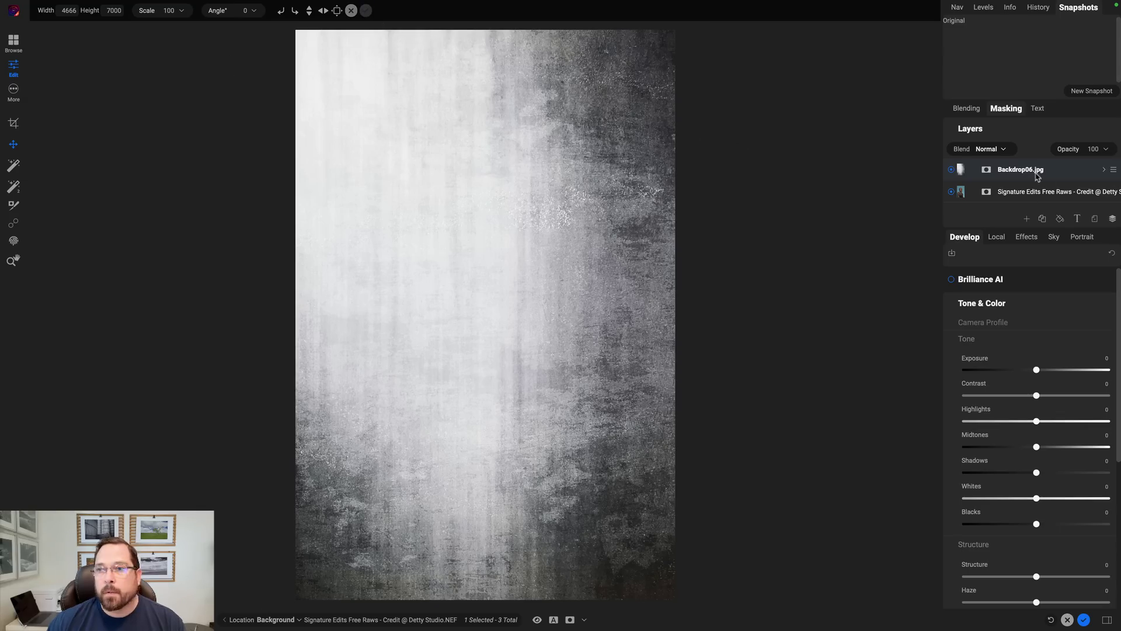
{"action": "mouse_move", "coordinate": [1025, 188]}
{"action": "left_mouse_down"}
{"action": "mouse_move", "coordinate": [1033, 205]}
{"action": "mouse_move", "coordinate": [1013, 202]}
{"action": "left_mouse_up"}
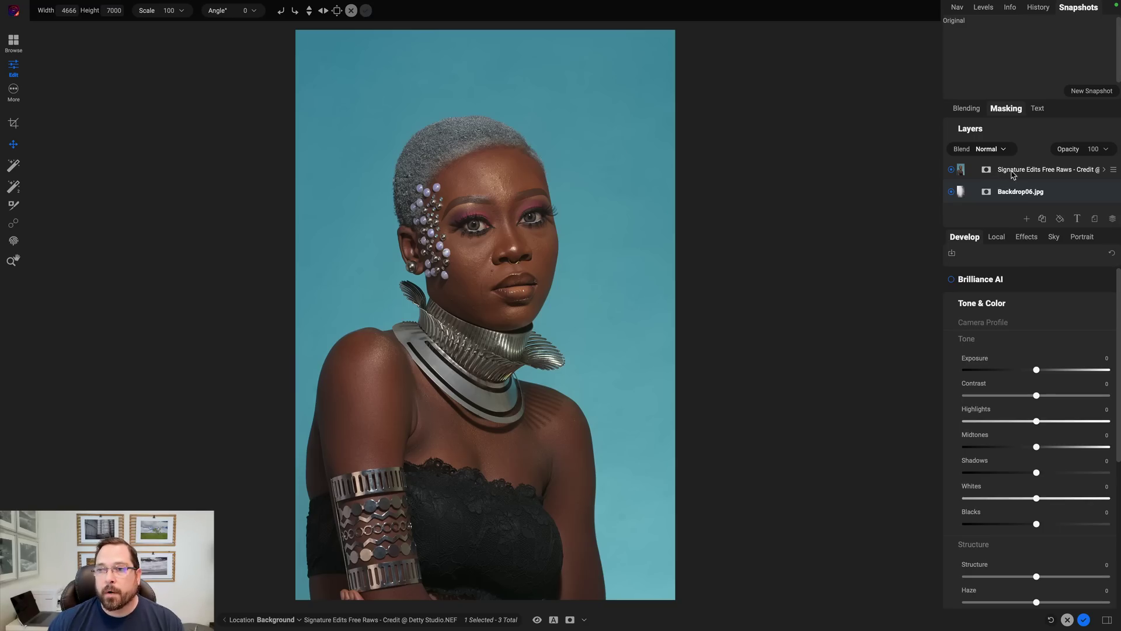
{"action": "left_click", "coordinate": [1013, 173]}
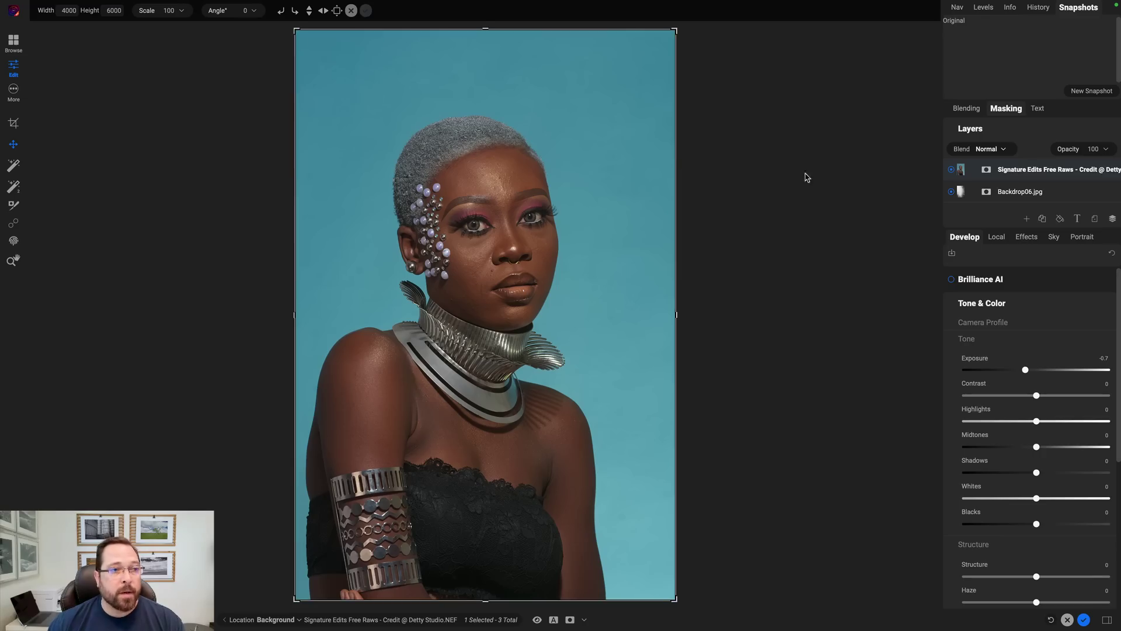
Mask the model out of the turquoise background with the Quick Mask AI brush over her face and torso.
{"action": "left_click", "coordinate": [13, 205]}
{"action": "left_click", "coordinate": [77, 10]}
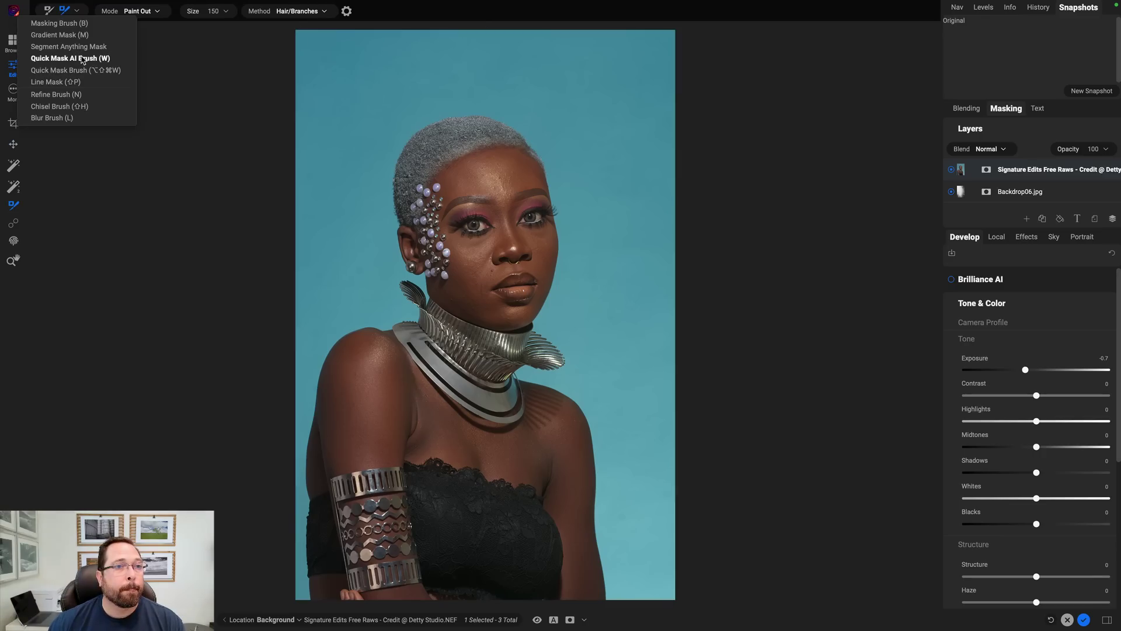
{"action": "left_click", "coordinate": [83, 59]}
{"action": "left_click_drag", "start_coordinate": [412, 153], "coordinate": [478, 207]}
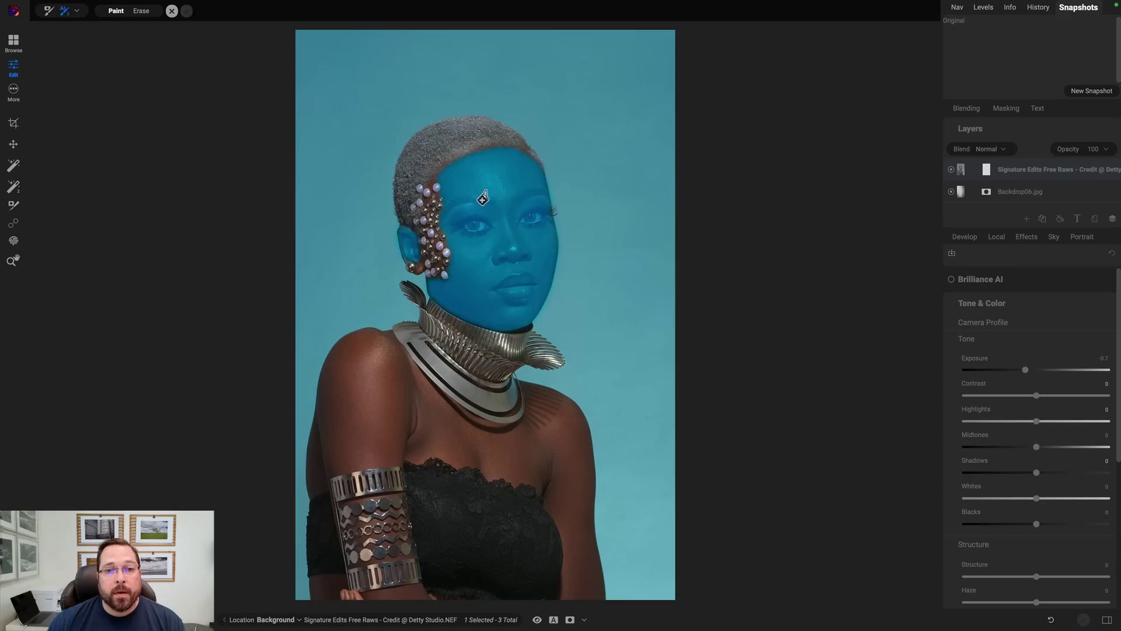
{"action": "mouse_move", "coordinate": [457, 296]}
{"action": "left_mouse_down"}
{"action": "mouse_move", "coordinate": [462, 421]}
{"action": "mouse_move", "coordinate": [443, 539]}
{"action": "mouse_move", "coordinate": [377, 400]}
{"action": "left_mouse_up"}
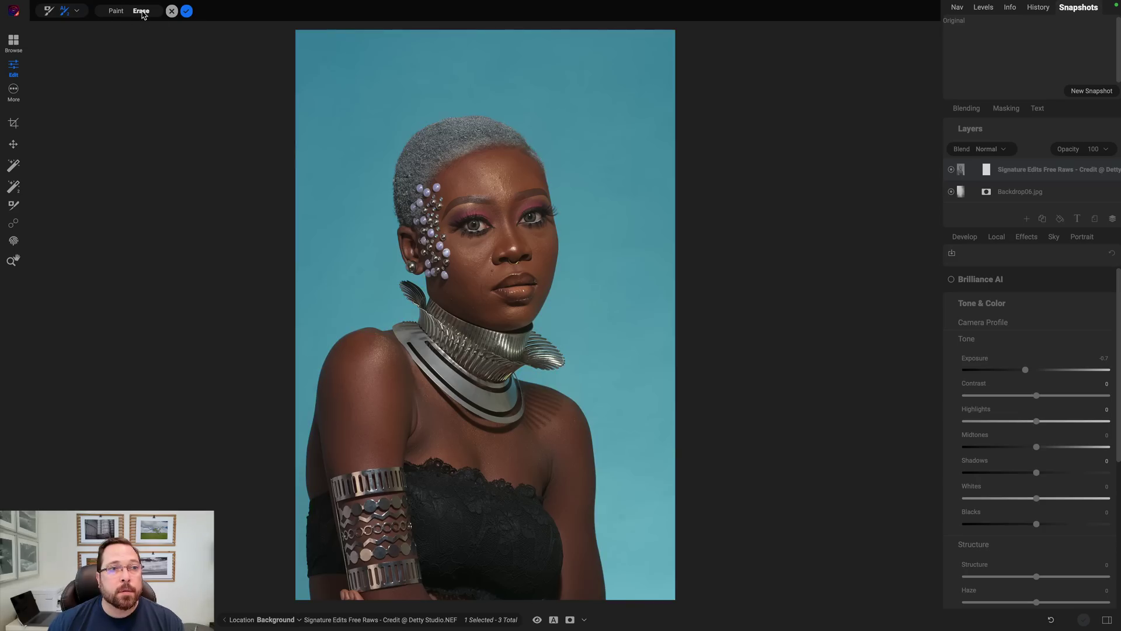
{"action": "left_click", "coordinate": [187, 11]}
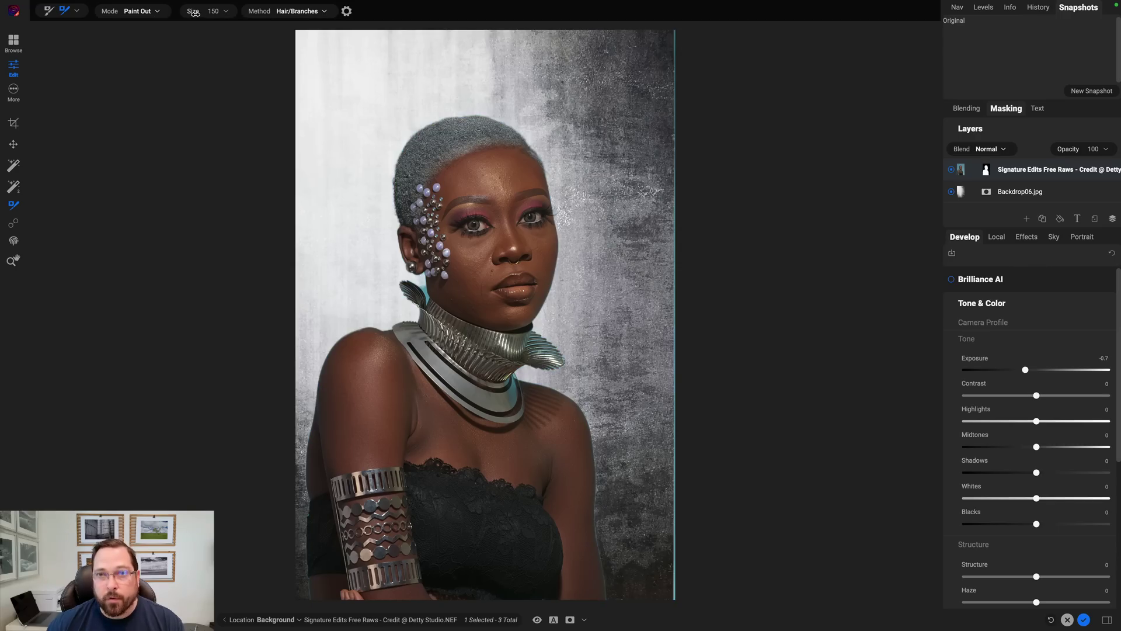
{"action": "key", "text": "z"}
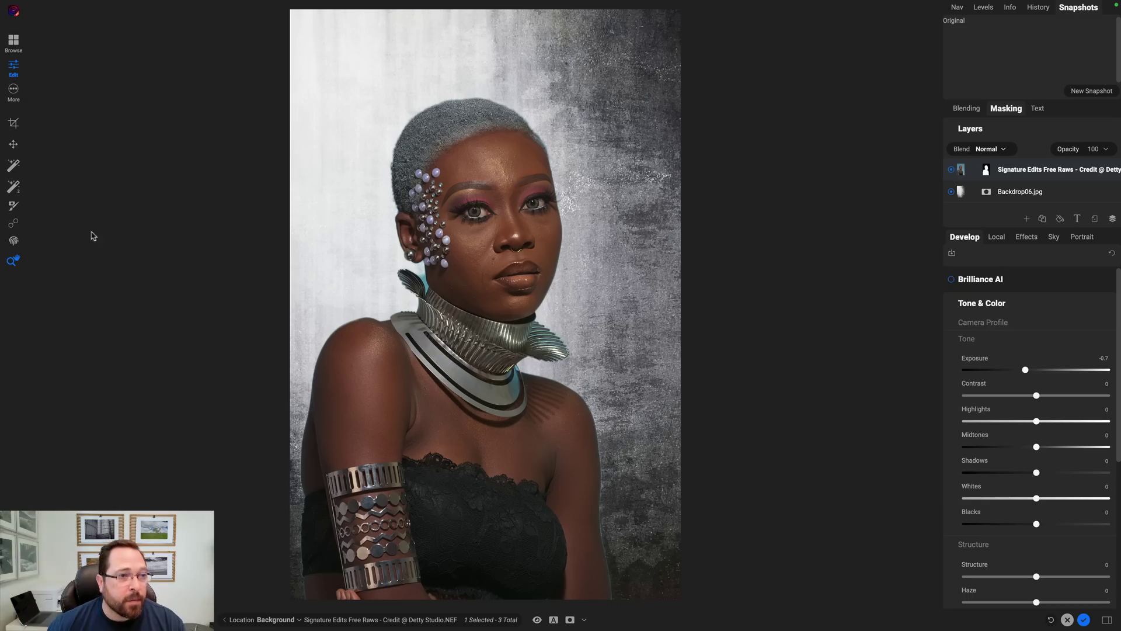
Paint out leftover blue near the ear and collar feather with the Hair/Branches masking brush.
{"action": "left_click", "coordinate": [14, 207]}
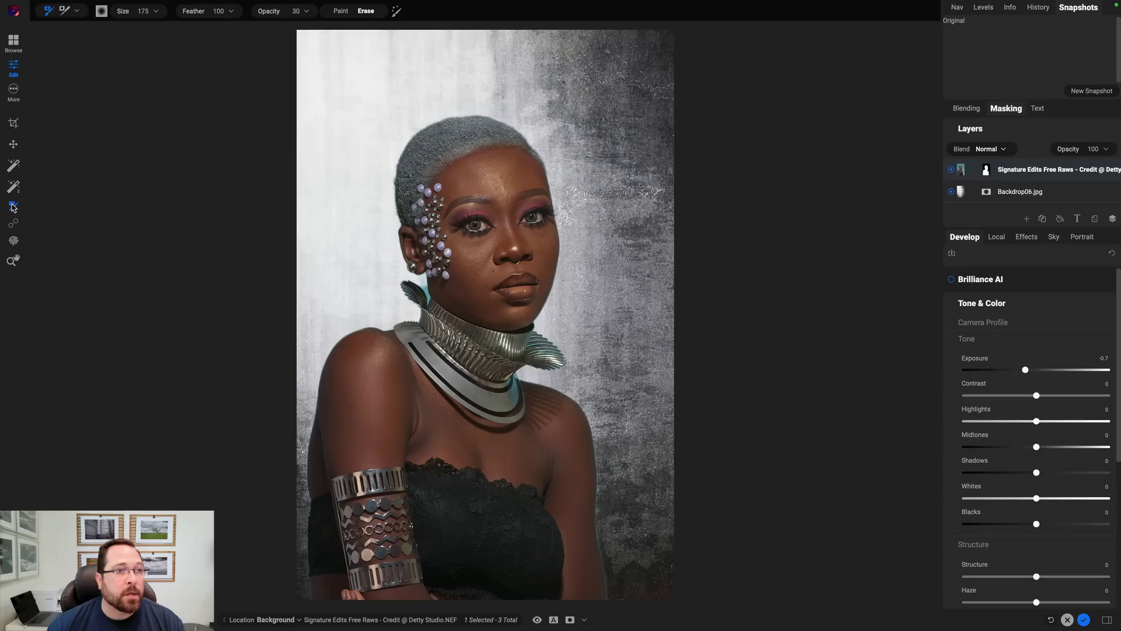
{"action": "left_click", "coordinate": [65, 11]}
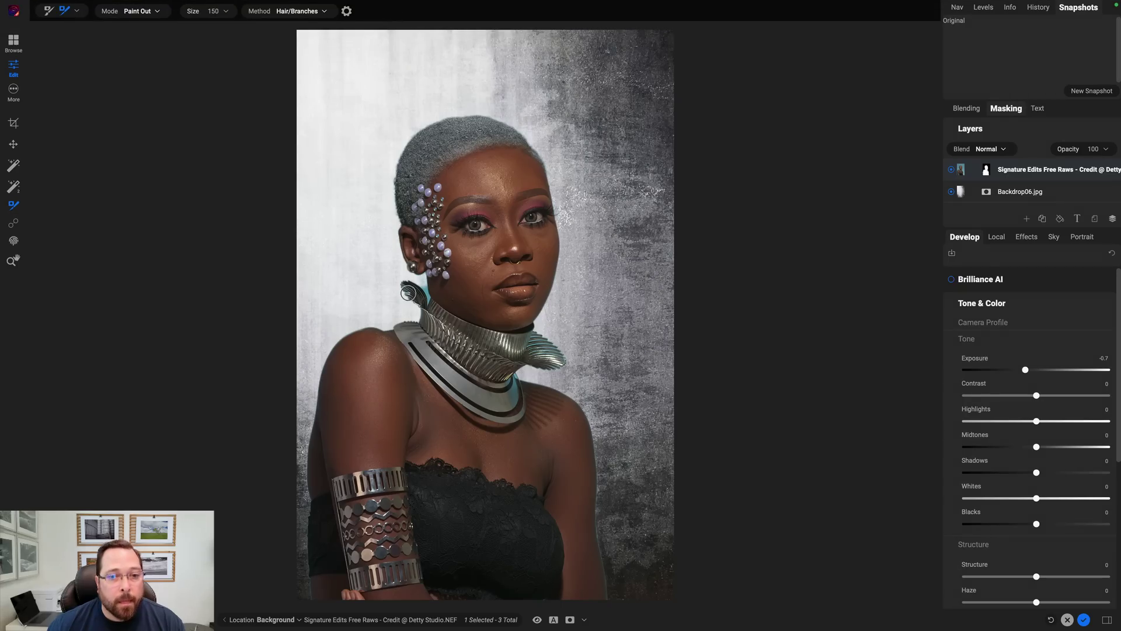
{"action": "mouse_move", "coordinate": [409, 292]}
{"action": "left_mouse_down"}
{"action": "mouse_move", "coordinate": [424, 288]}
{"action": "mouse_move", "coordinate": [421, 303]}
{"action": "mouse_move", "coordinate": [407, 283]}
{"action": "left_mouse_up"}
{"action": "mouse_move", "coordinate": [525, 342]}
{"action": "left_mouse_down"}
{"action": "mouse_move", "coordinate": [537, 334]}
{"action": "mouse_move", "coordinate": [532, 350]}
{"action": "mouse_move", "coordinate": [555, 366]}
{"action": "mouse_move", "coordinate": [540, 341]}
{"action": "mouse_move", "coordinate": [534, 356]}
{"action": "mouse_move", "coordinate": [552, 359]}
{"action": "left_mouse_up"}
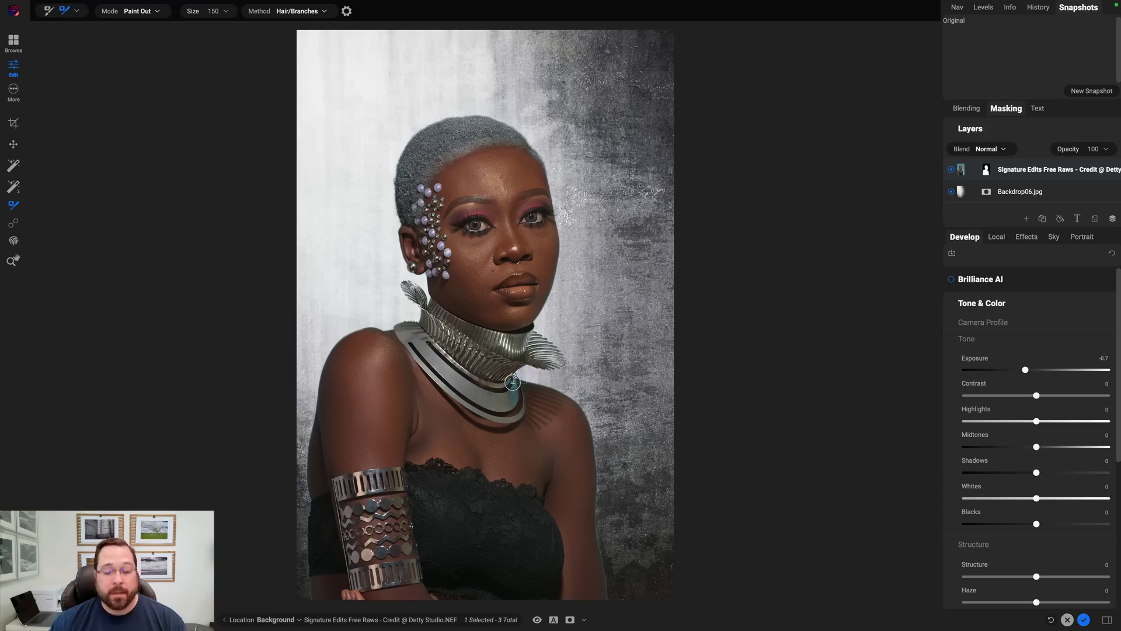
{"action": "scroll", "coordinate": [513, 383], "scroll_direction": "up", "scroll_amount": 5}
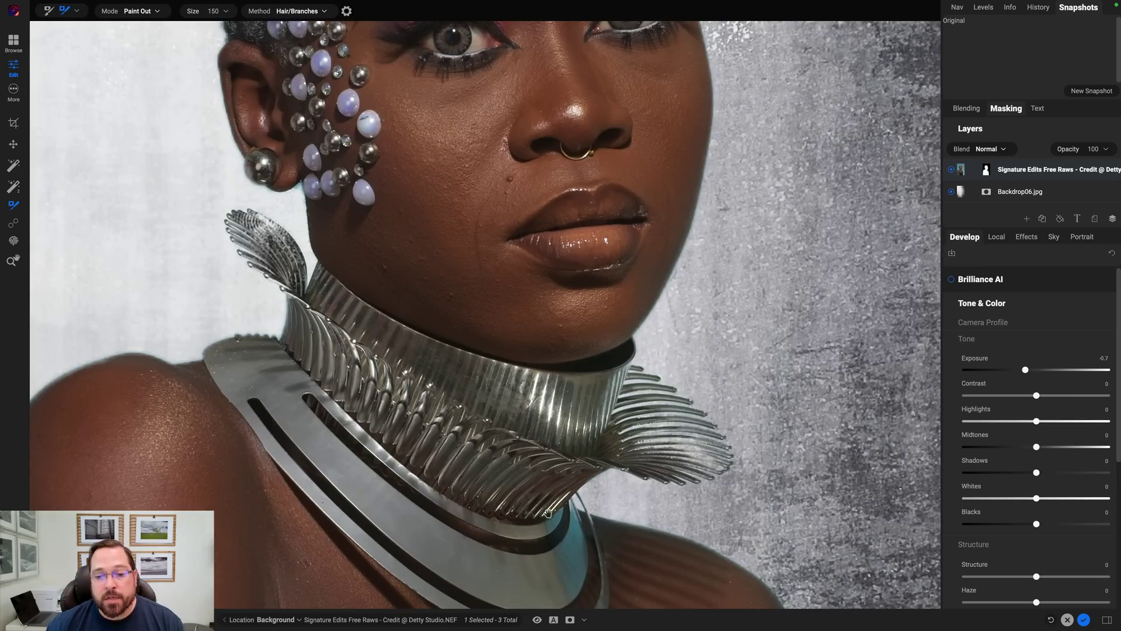
{"action": "left_click_drag", "start_coordinate": [545, 508], "coordinate": [428, 175]}
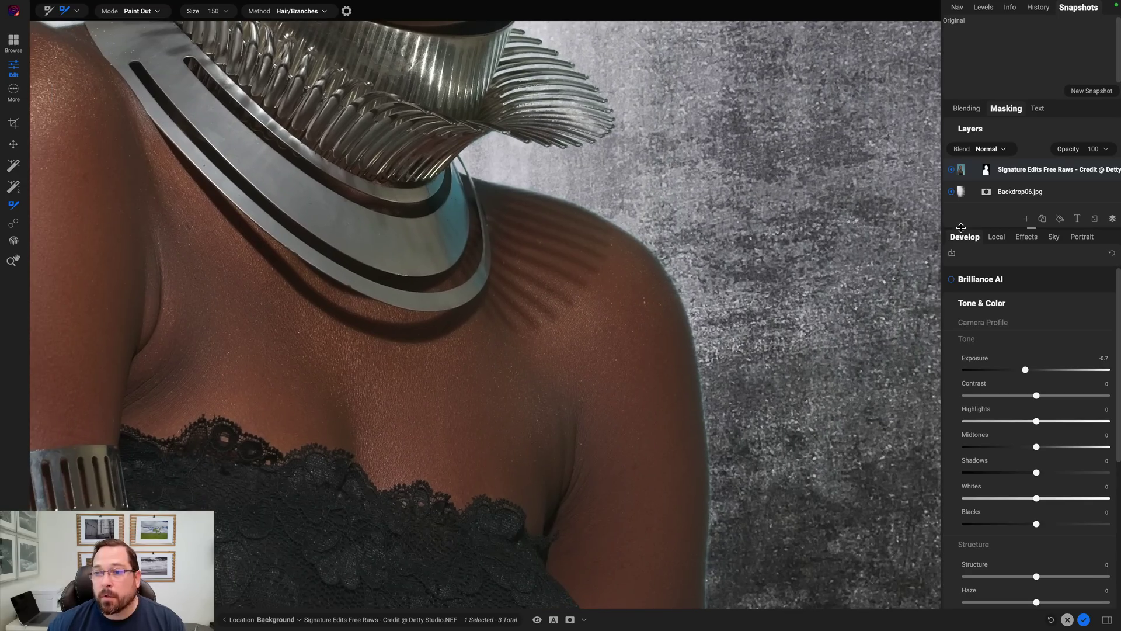
Add a local adjustment with Exposure reset to 0 and Saturation at -100.
{"action": "left_click", "coordinate": [999, 240]}
{"action": "left_click", "coordinate": [1023, 257]}
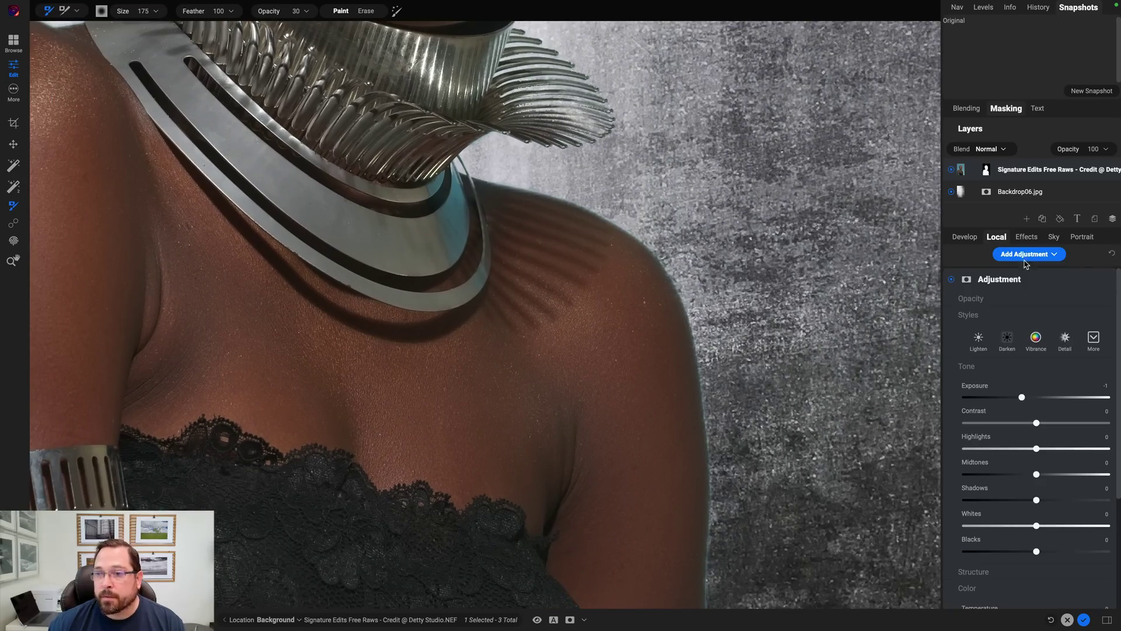
{"action": "double_click", "coordinate": [986, 387]}
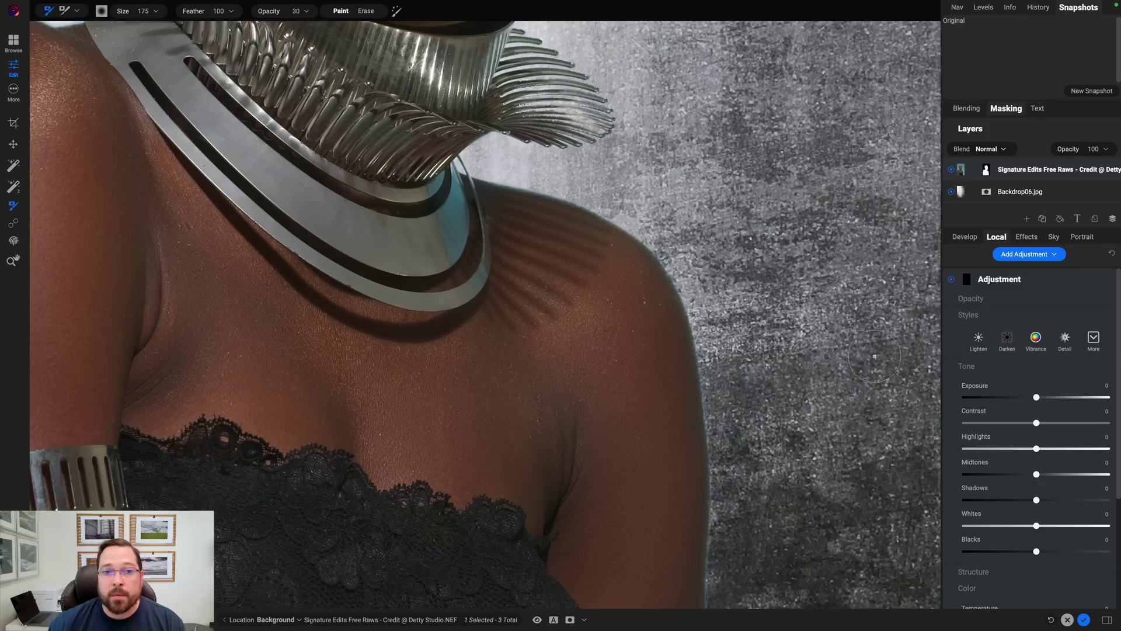
{"action": "scroll", "coordinate": [1000, 499], "scroll_direction": "down", "scroll_amount": 1}
{"action": "scroll", "coordinate": [1000, 500], "scroll_direction": "down", "scroll_amount": 3}
{"action": "scroll", "coordinate": [1000, 500], "scroll_direction": "down", "scroll_amount": 1}
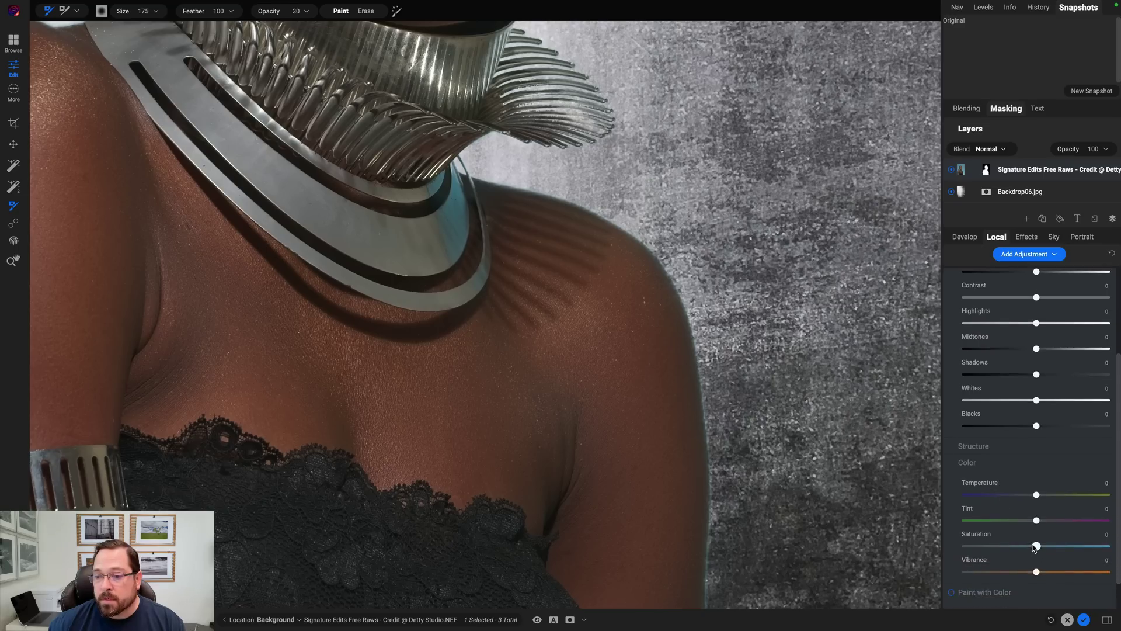
{"action": "left_click_drag", "start_coordinate": [1036, 546], "coordinate": [962, 546]}
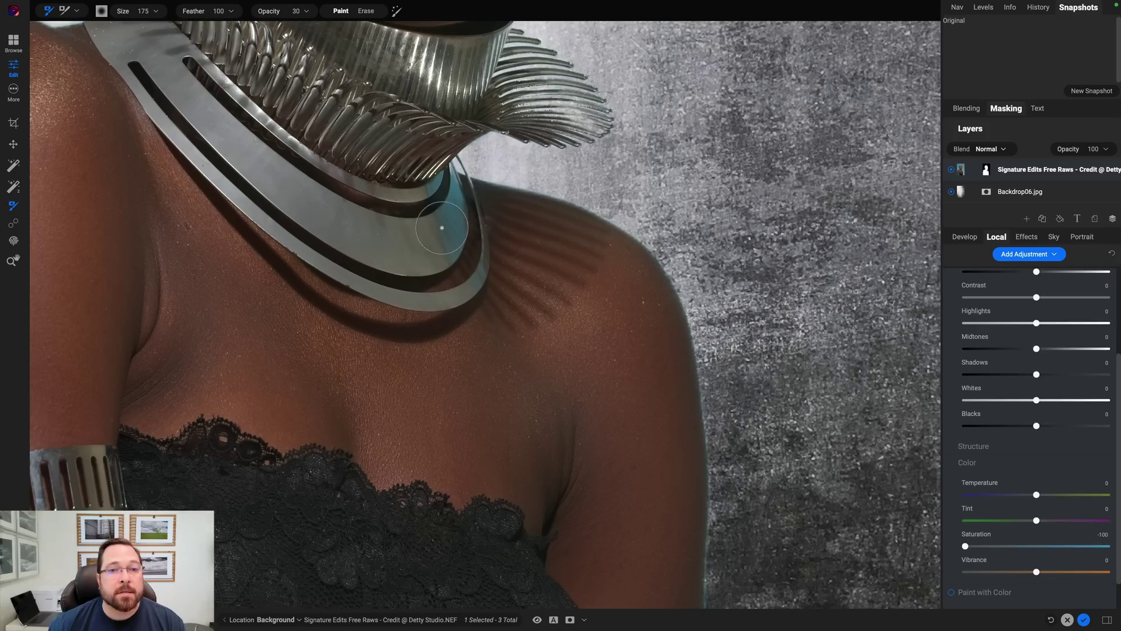
Shrink the brush to size 70 and bring the neckline and shoulder edge into view.
{"action": "key", "text": "bracketleft"}
{"action": "key", "text": "bracketleft"}
{"action": "key", "text": "bracketleft"}
{"action": "key", "text": "bracketleft"}
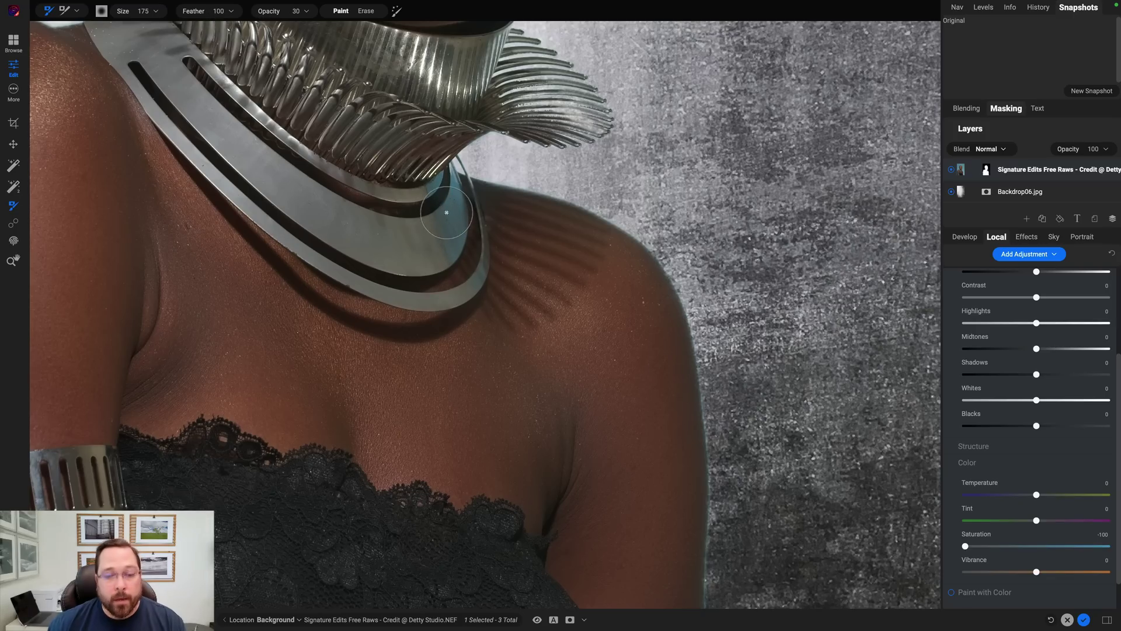
{"action": "key", "text": "bracketleft"}
{"action": "key", "text": "bracketleft"}
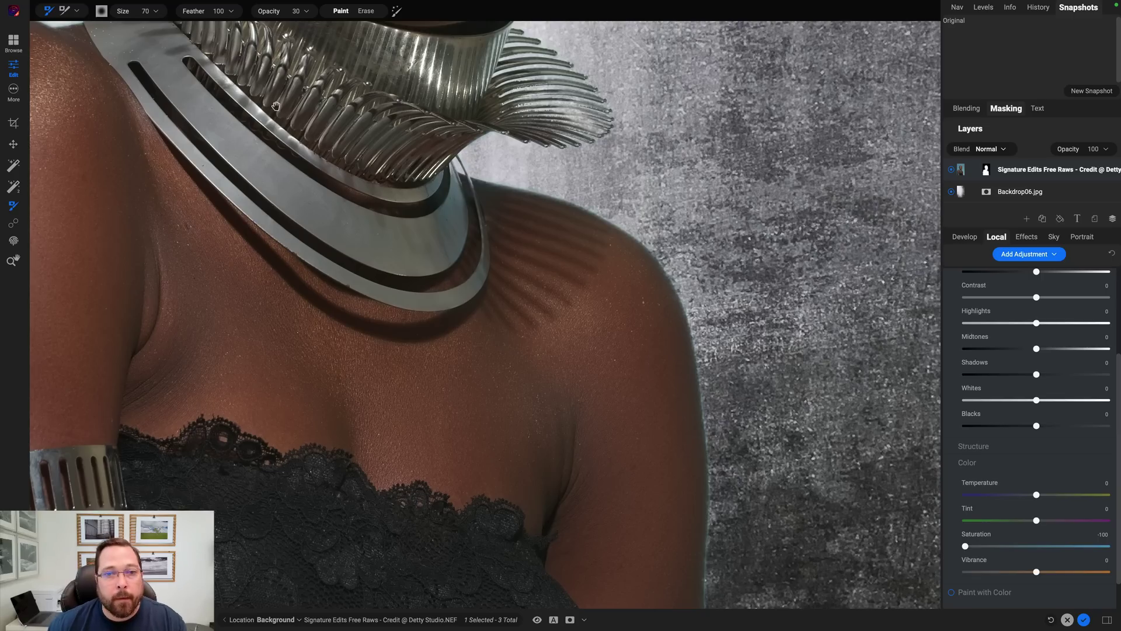
{"action": "left_click_drag", "start_coordinate": [275, 106], "coordinate": [335, 40]}
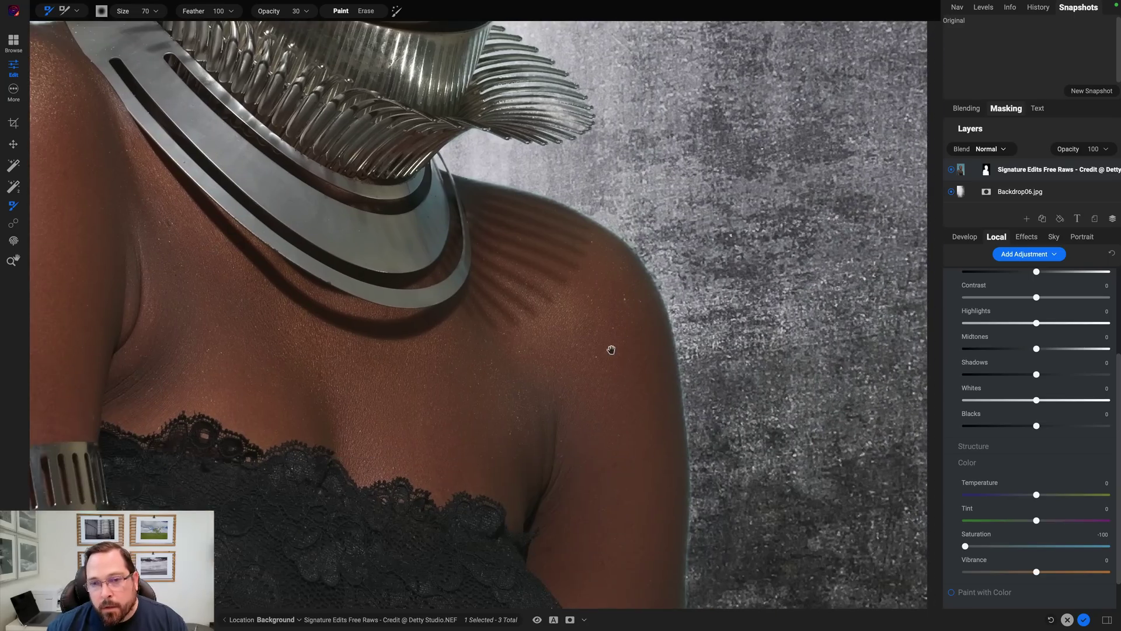
{"action": "left_click_drag", "start_coordinate": [610, 350], "coordinate": [575, 251]}
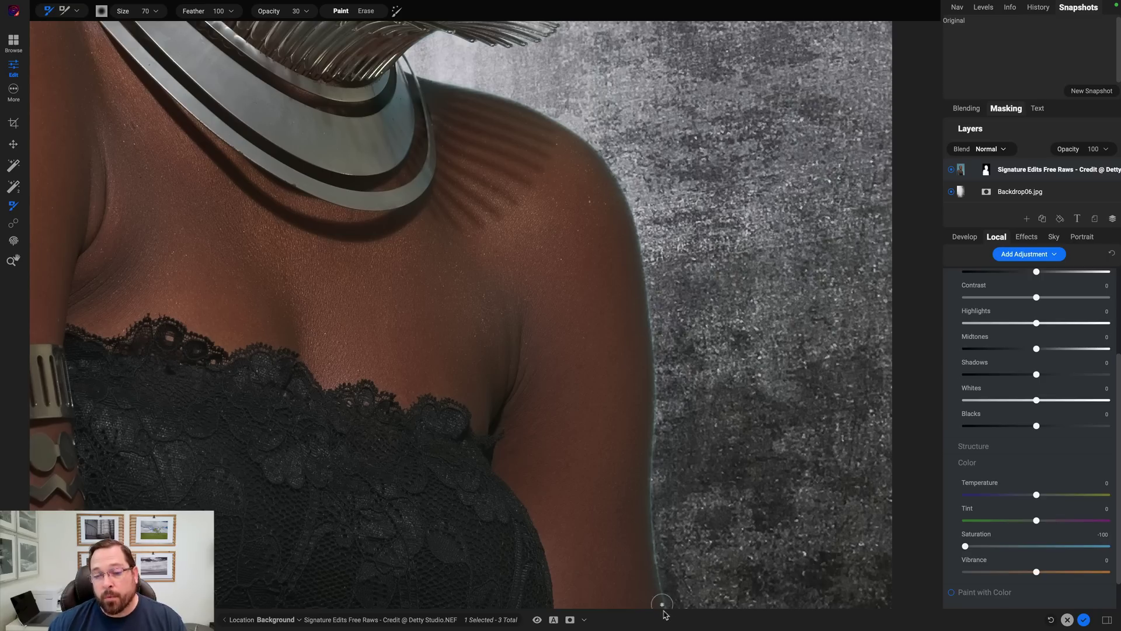
Add a local adjustment painting the sampled dark brown skin colour in Replace Color mode.
{"action": "left_click", "coordinate": [1012, 257]}
{"action": "scroll", "coordinate": [1030, 342], "scroll_direction": "down", "scroll_amount": 5}
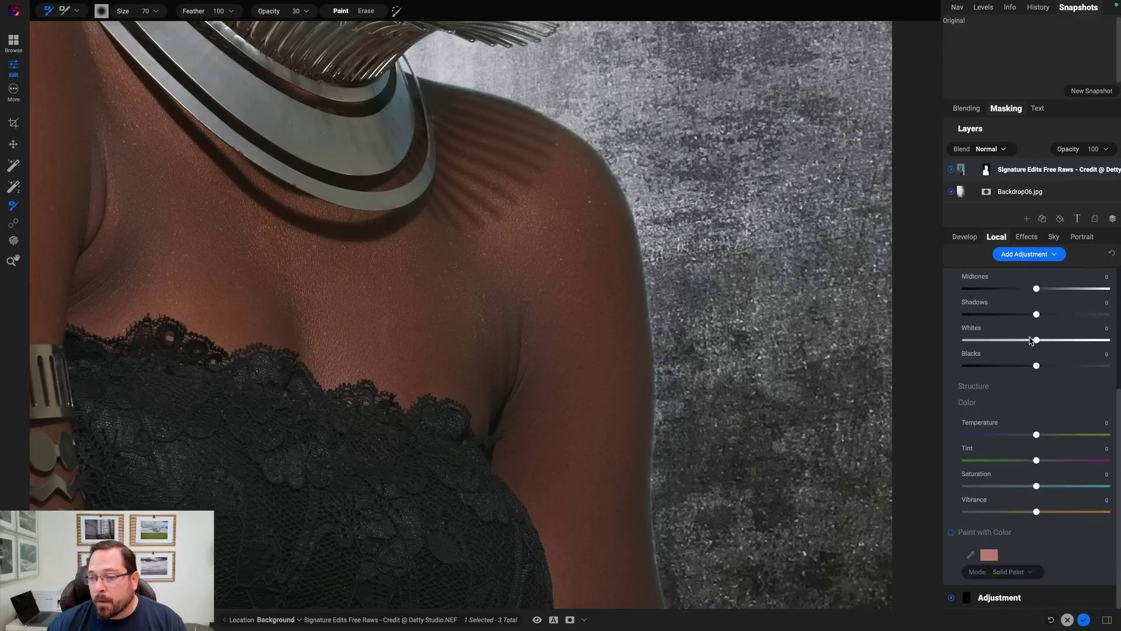
{"action": "left_click", "coordinate": [951, 532]}
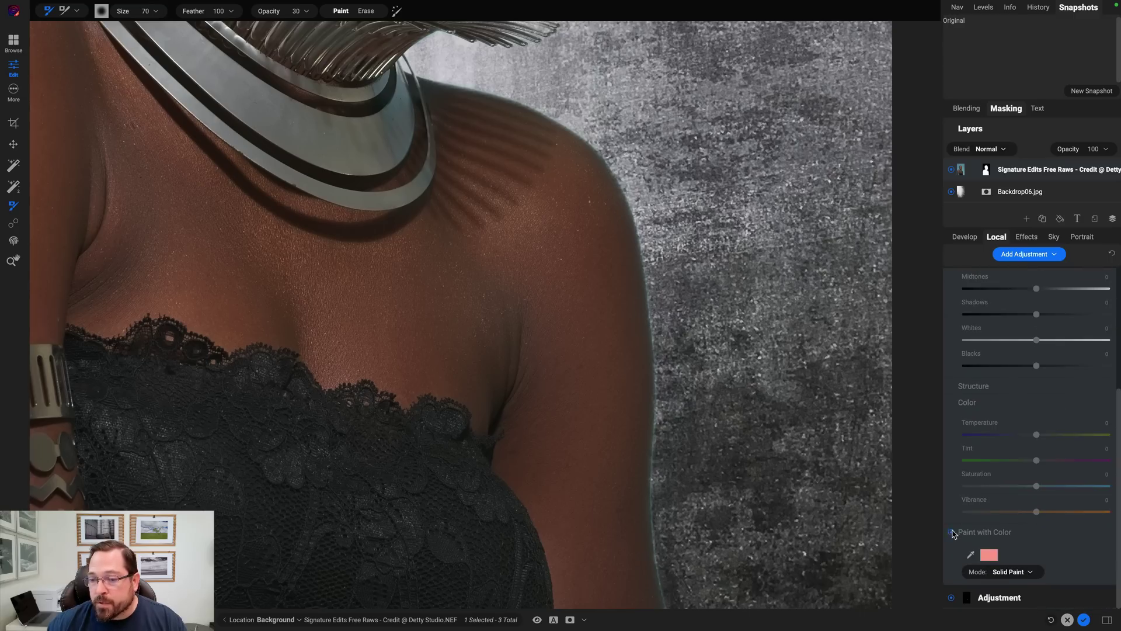
{"action": "left_click", "coordinate": [644, 365]}
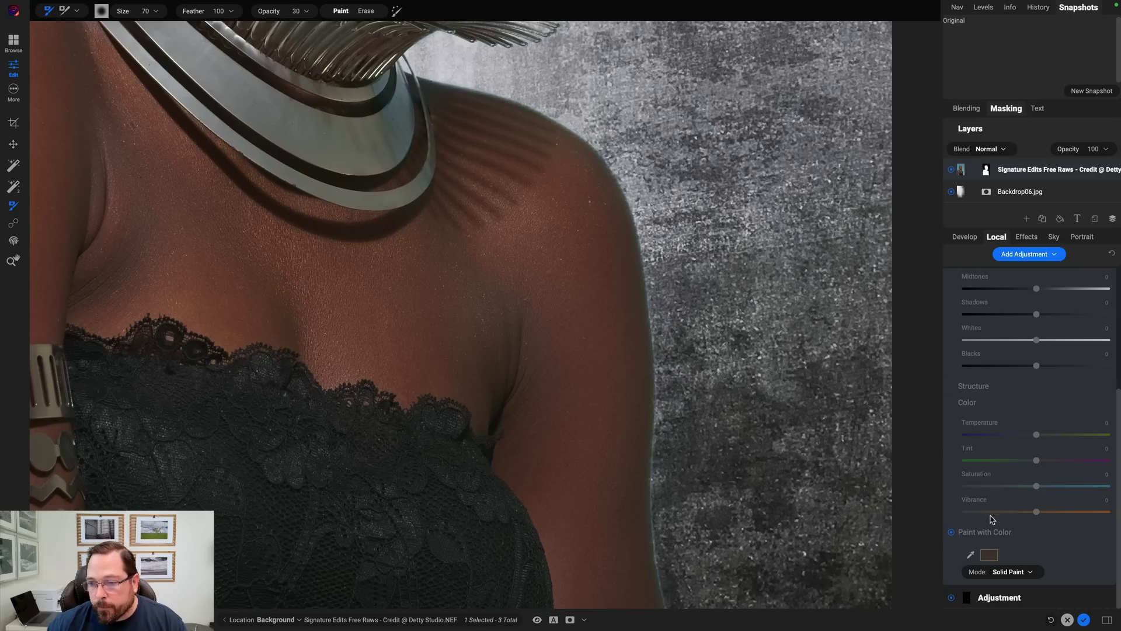
{"action": "left_click", "coordinate": [1016, 572]}
{"action": "left_click", "coordinate": [1009, 580]}
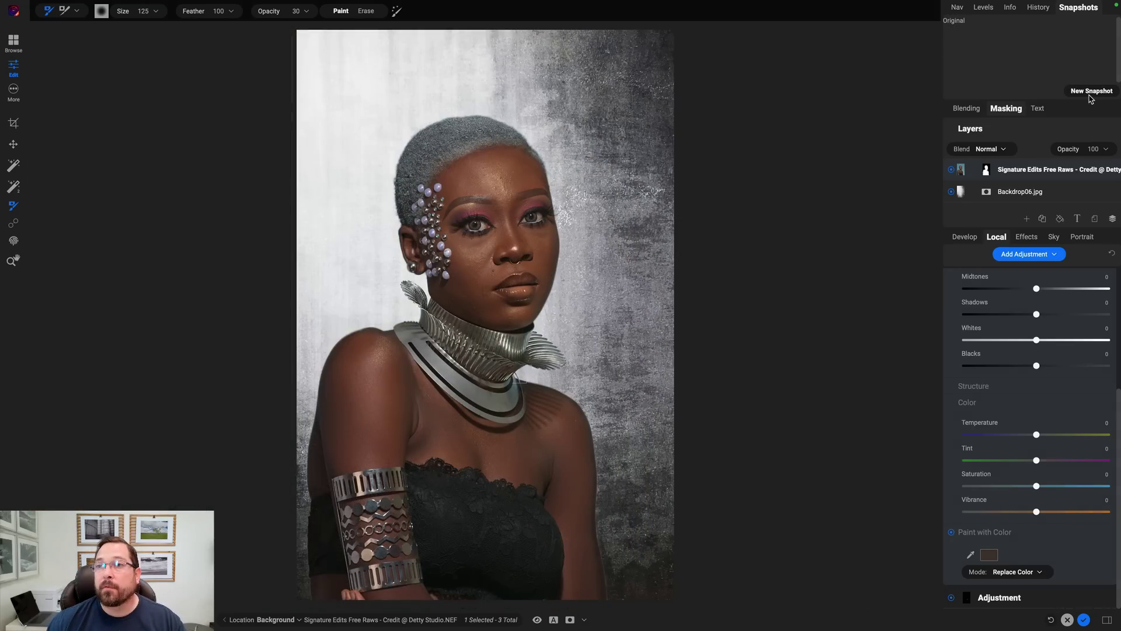
Save a new snapshot dated 5/29/24 2:07:59 PM and load it.
{"action": "left_click", "coordinate": [1087, 90]}
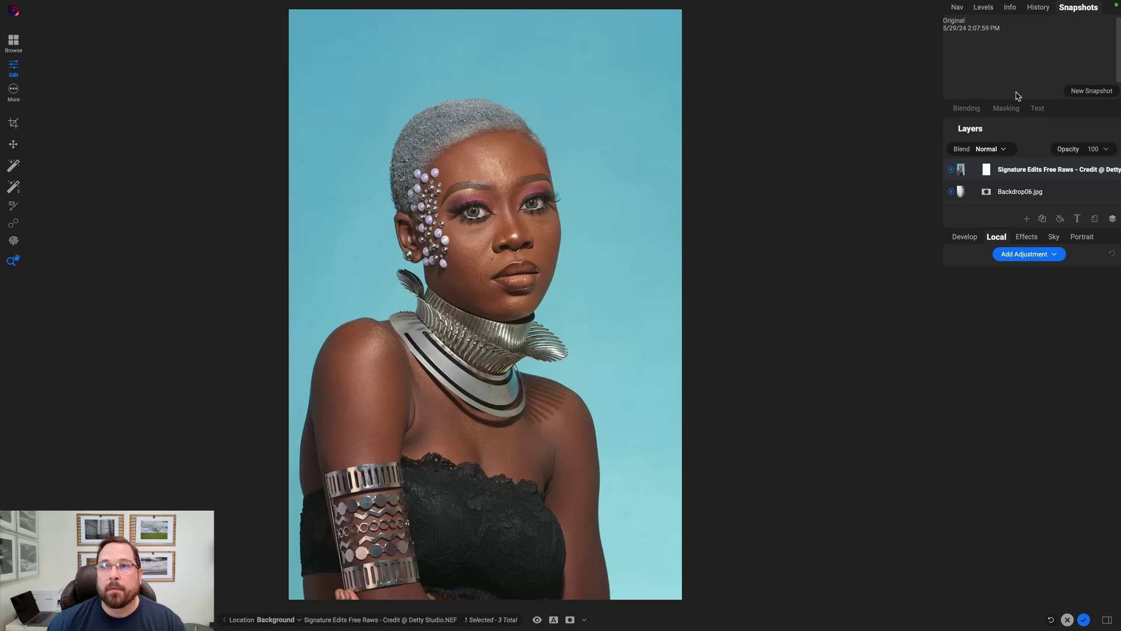
{"action": "left_click", "coordinate": [993, 33]}
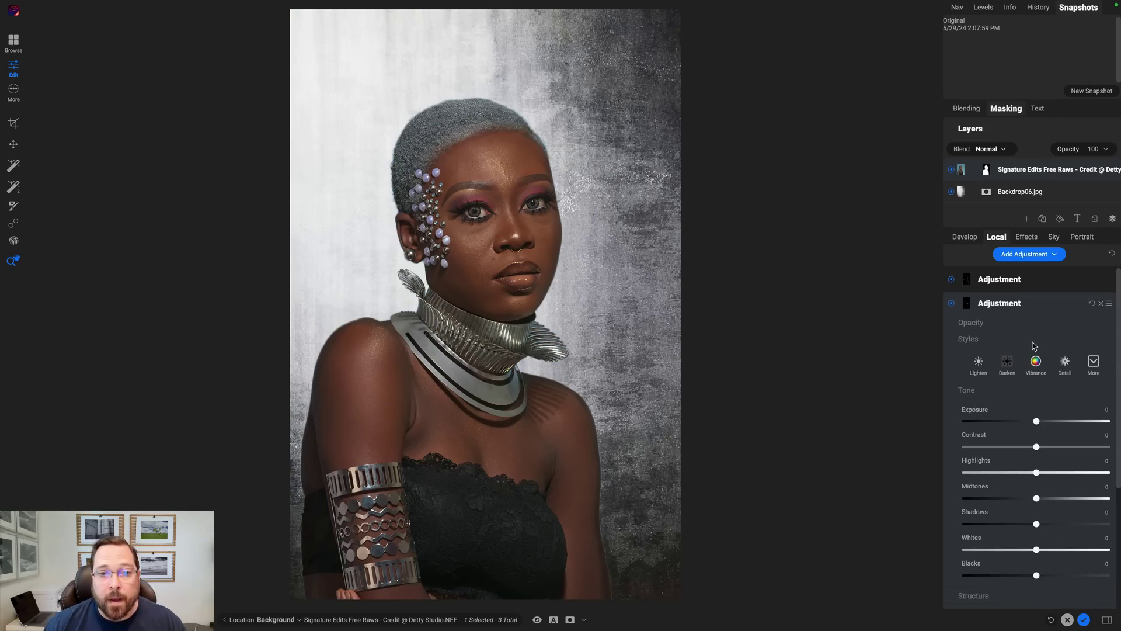